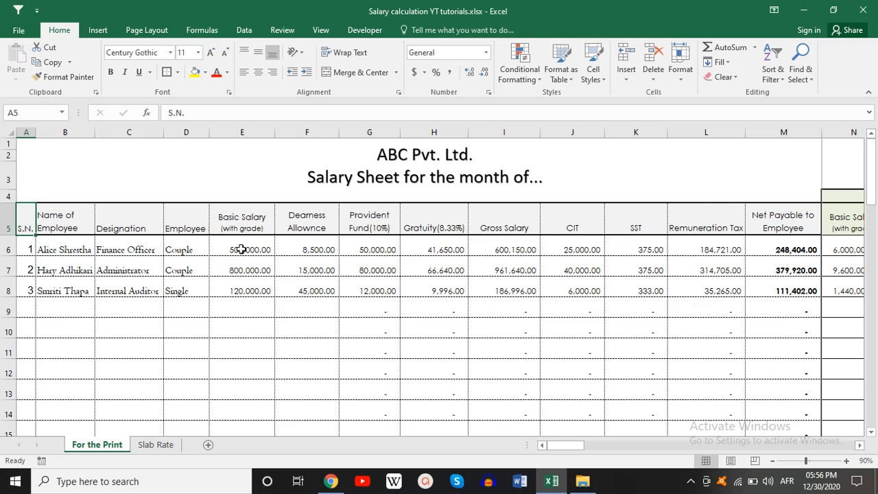
Select the first employee's basic salary cell on the ABC Pvt. Ltd. salary sheet
{"action": "left_click", "coordinate": [241, 249]}
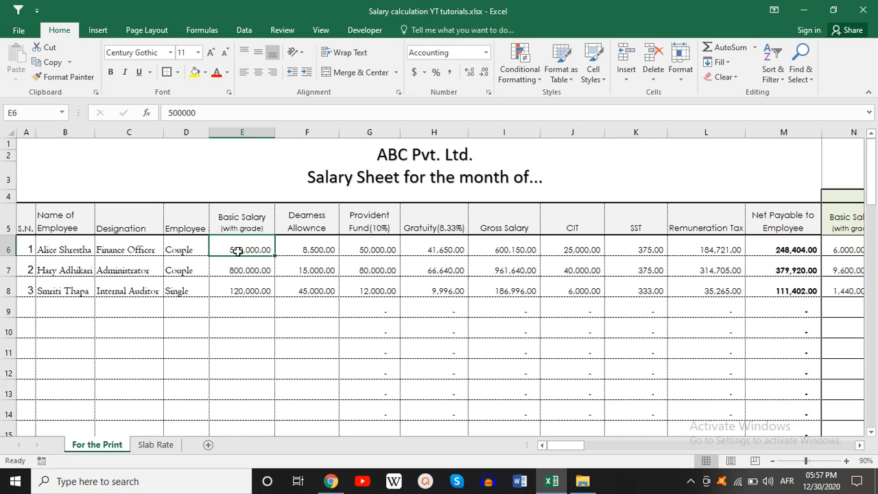
Enter basic salary 700,000 and dearness allowance 55,000 for the first employee
{"action": "type", "text": "700000"}
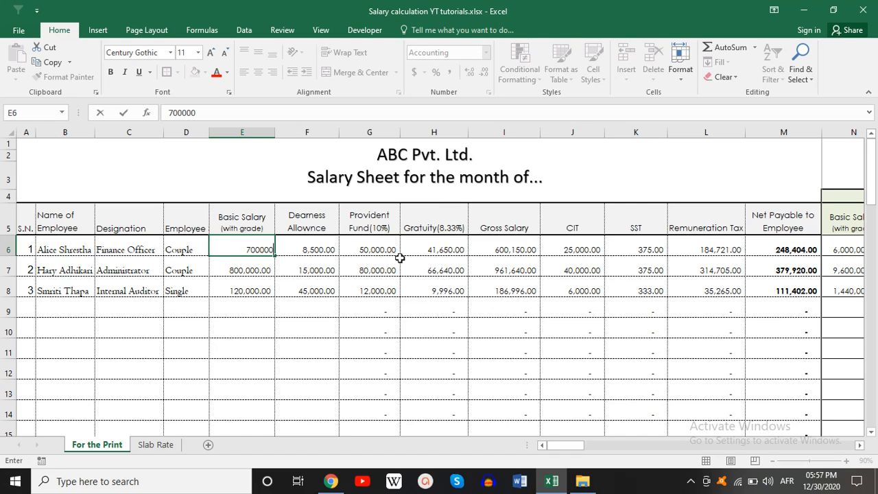
{"action": "key", "text": "Return"}
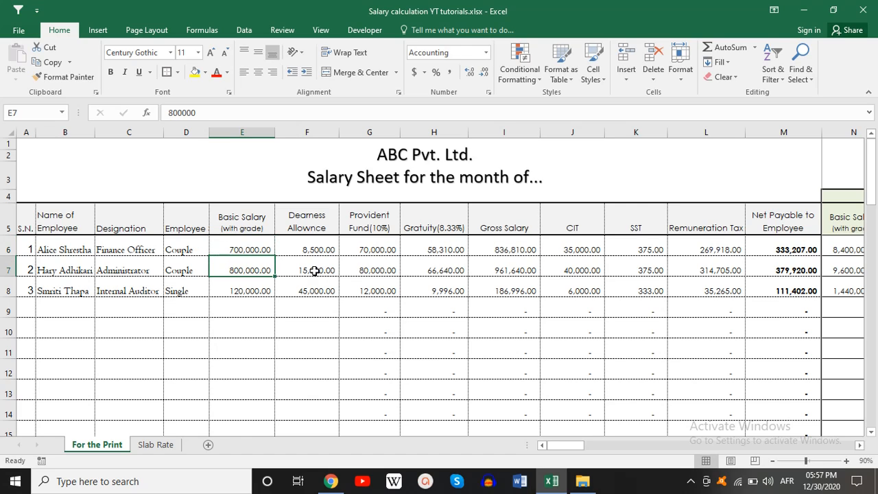
{"action": "left_click", "coordinate": [326, 251]}
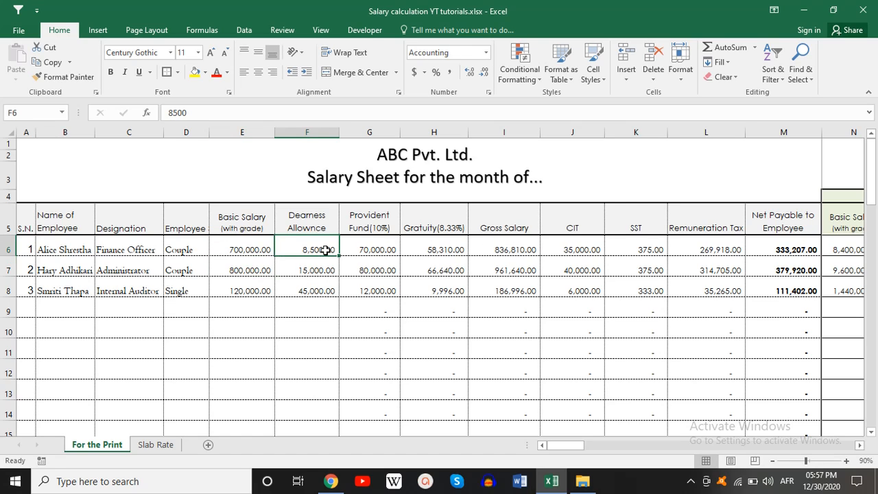
{"action": "type", "text": "55000"}
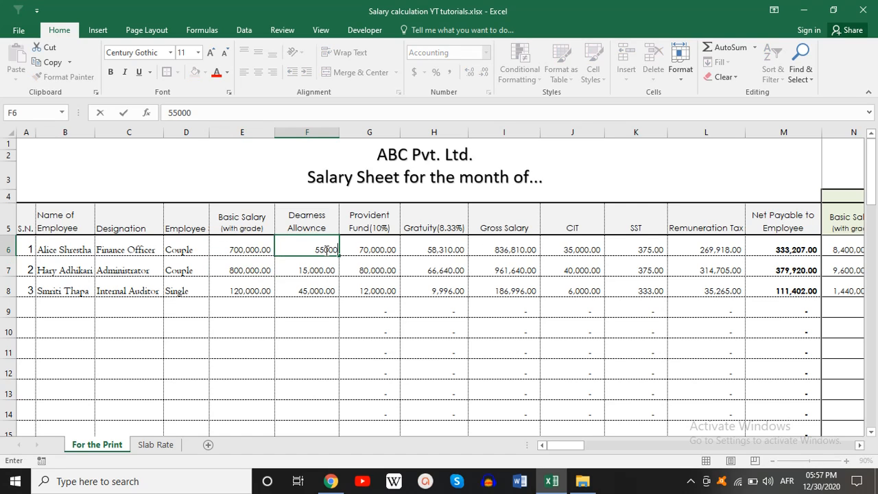
{"action": "key", "text": "Return"}
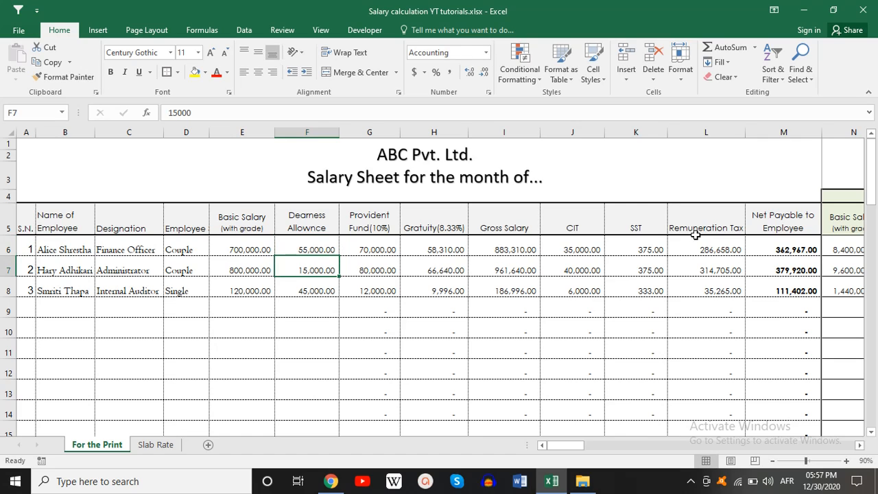
{"action": "left_click", "coordinate": [326, 243]}
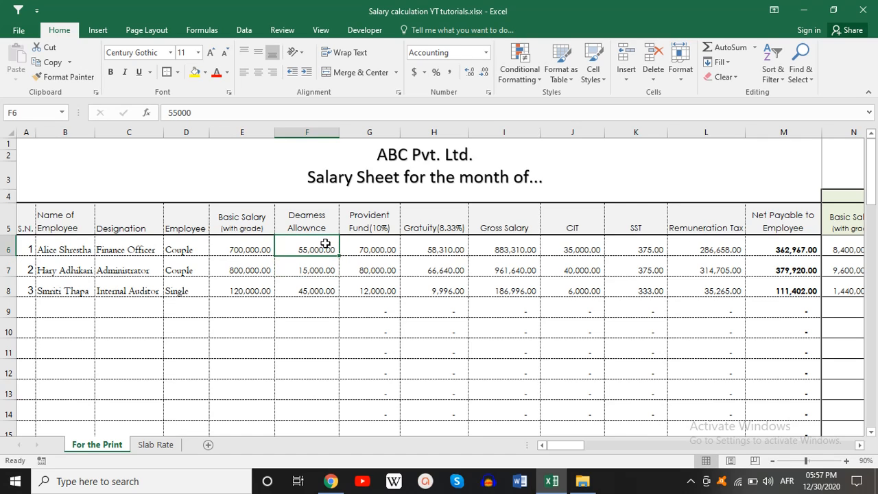
Set the second employee's basic salary to 200,000 and check the recalculated net payable
{"action": "left_click", "coordinate": [249, 265]}
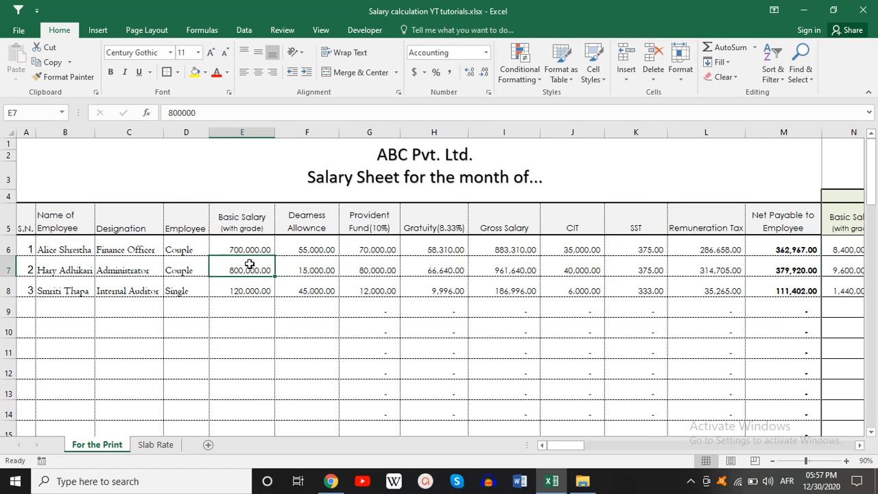
{"action": "type", "text": "200000"}
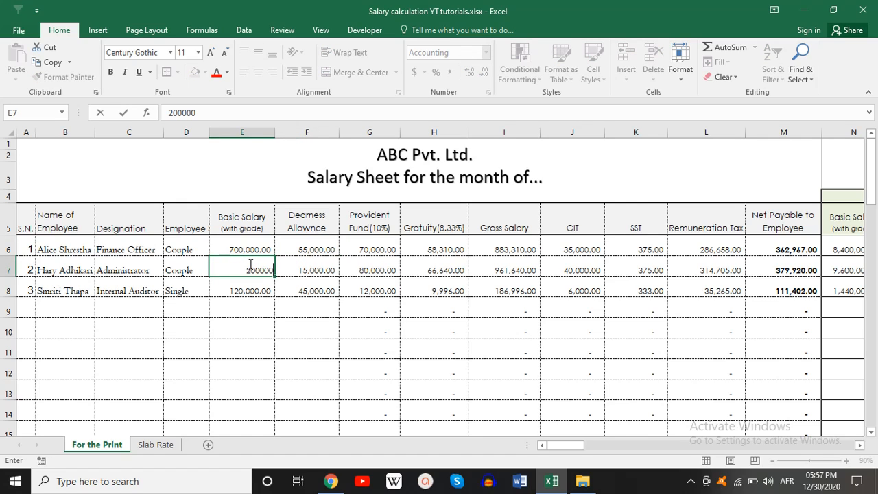
{"action": "key", "text": "Return"}
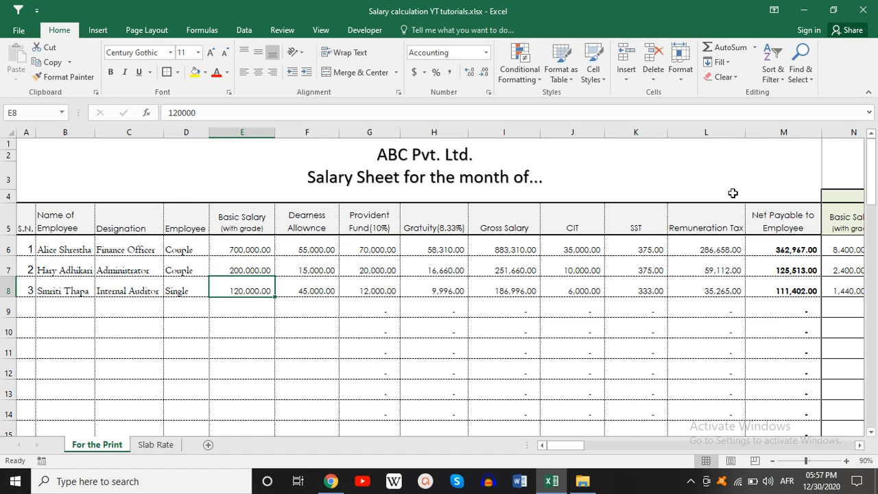
{"action": "left_click", "coordinate": [782, 272]}
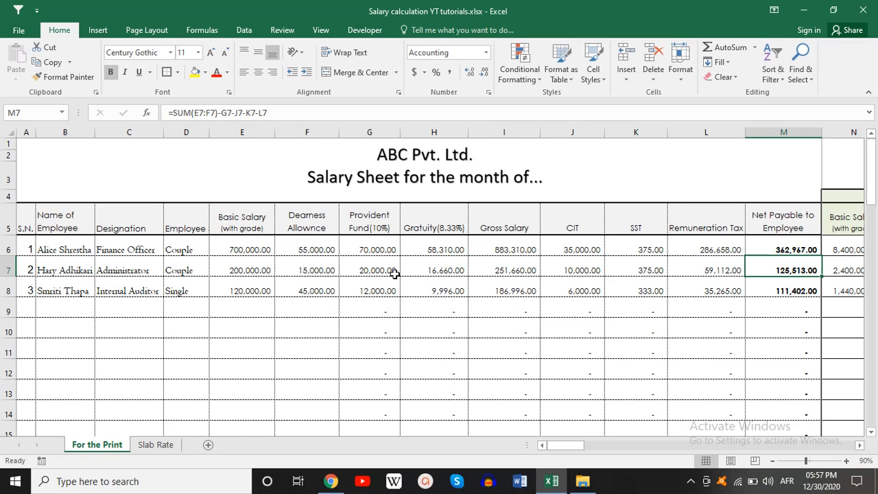
{"action": "left_click", "coordinate": [22, 309]}
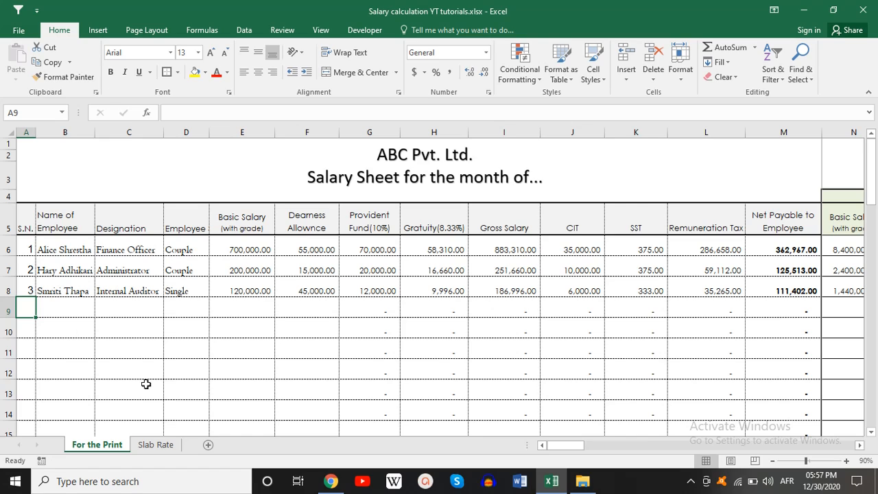
In row 9, enter employee number 4, the employee's name and designation Marketing Officer
{"action": "type", "text": "4"}
{"action": "key", "text": "Tab"}
{"action": "type", "text": "B"}
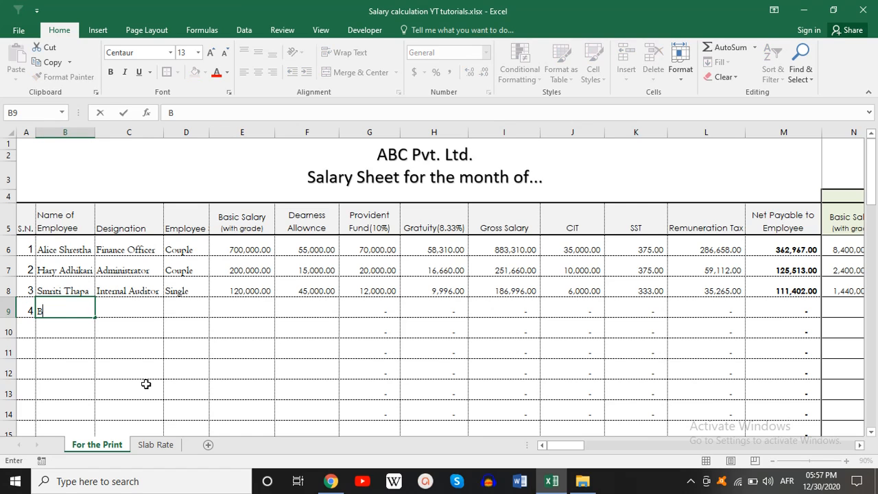
{"action": "type", "text": "ibek Baral"}
{"action": "key", "text": "Tab"}
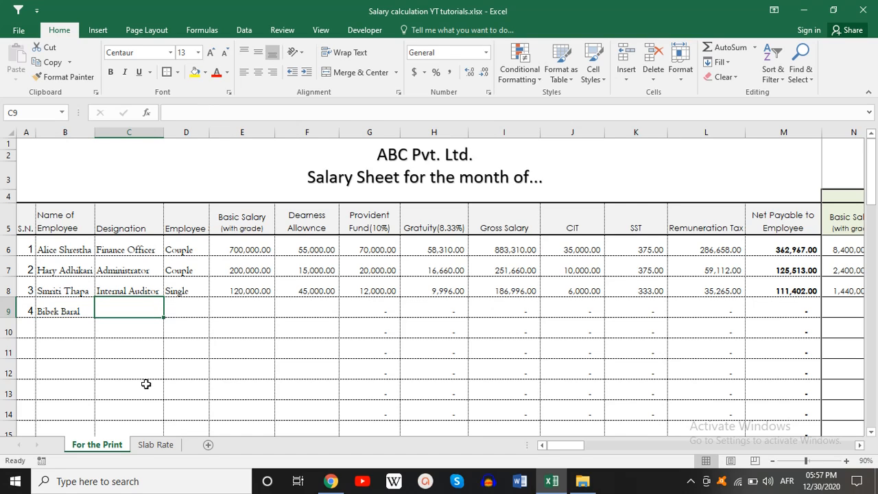
{"action": "type", "text": "Mar"}
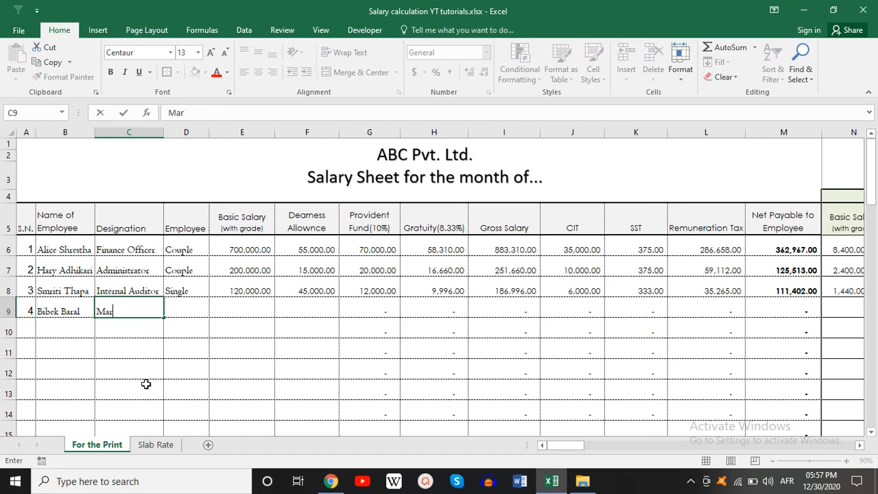
{"action": "type", "text": "keting Of"}
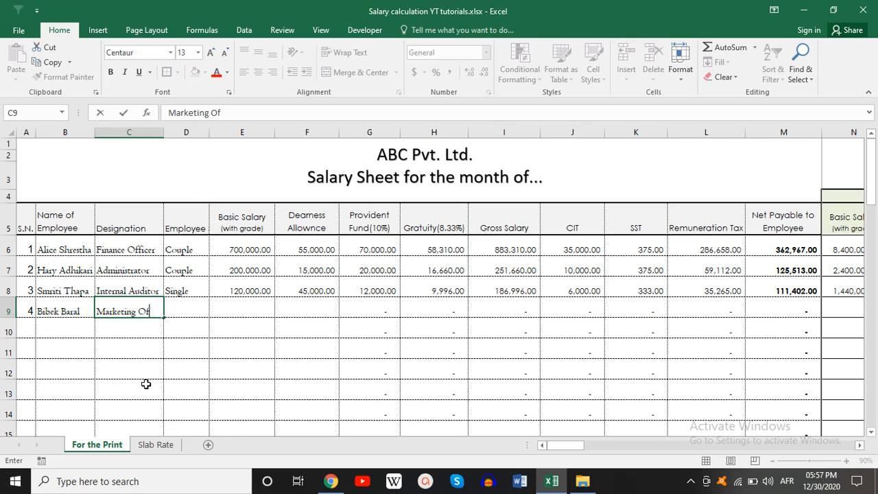
{"action": "type", "text": "ficer"}
{"action": "key", "text": "Tab"}
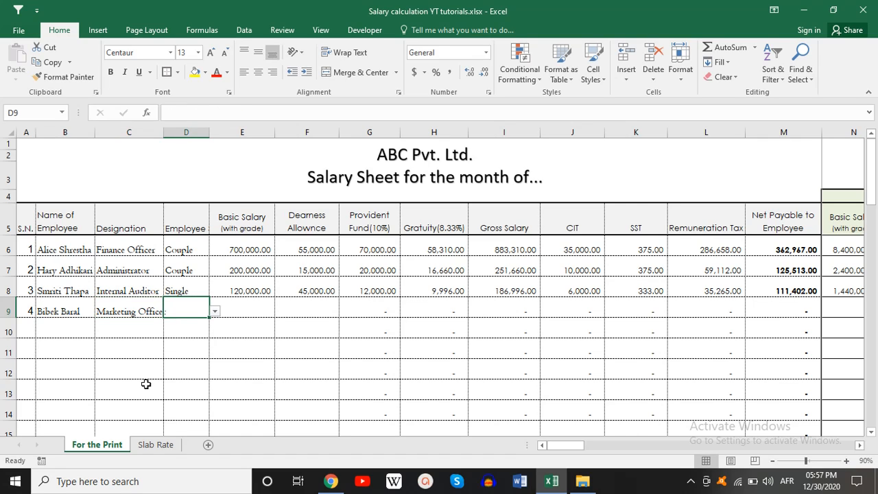
Set the new employee to Single with basic salary 65,000 and dearness allowance 45,000
{"action": "key", "text": "alt+Down"}
{"action": "key", "text": "Down"}
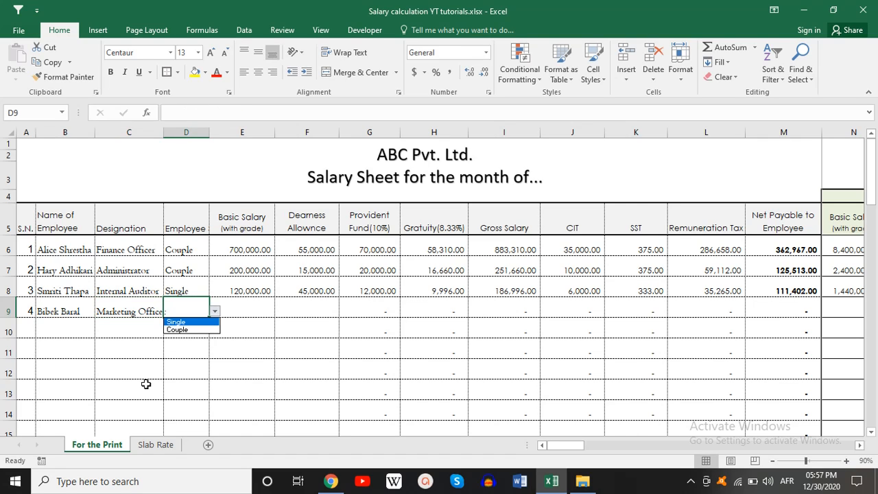
{"action": "key", "text": "Return"}
{"action": "key", "text": "Tab"}
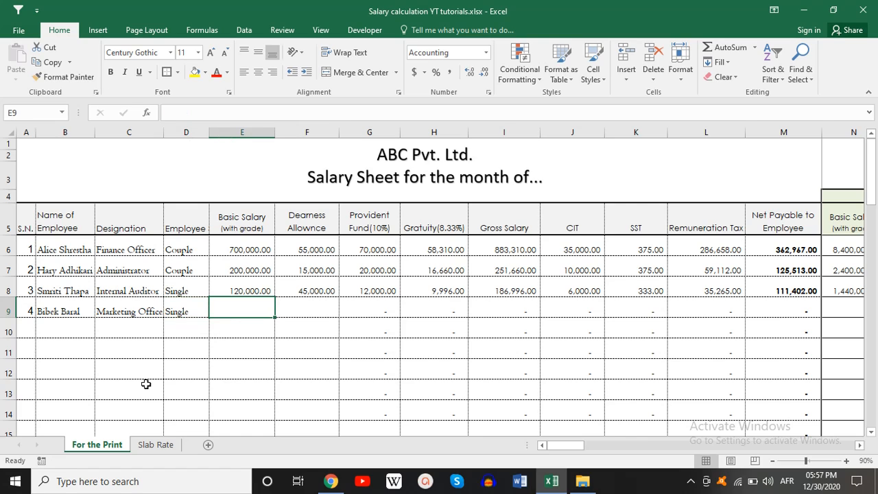
{"action": "type", "text": "65000"}
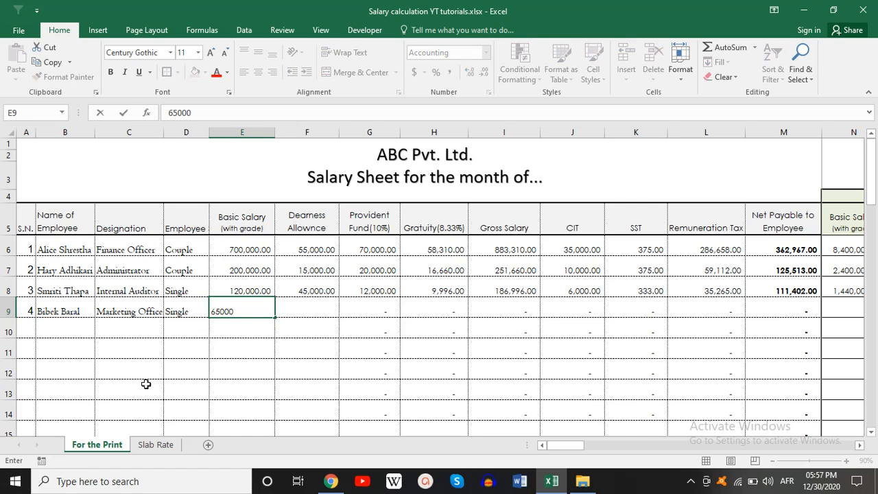
{"action": "key", "text": "Tab"}
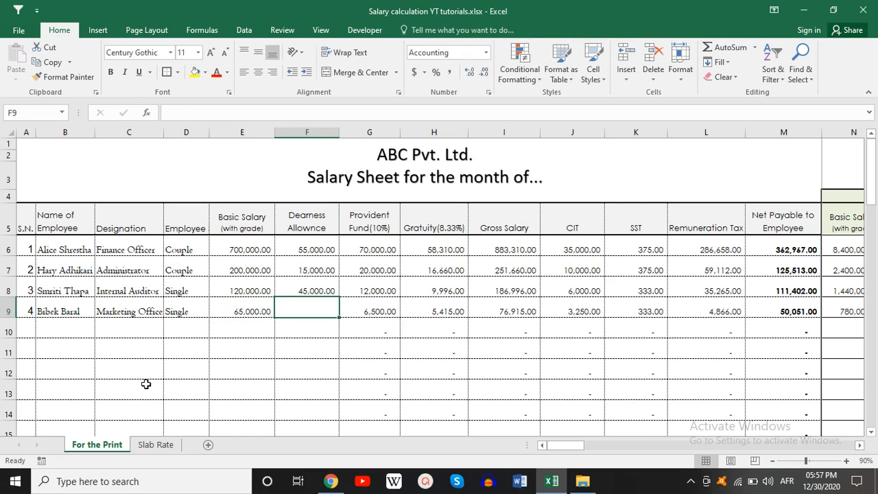
{"action": "type", "text": "45000"}
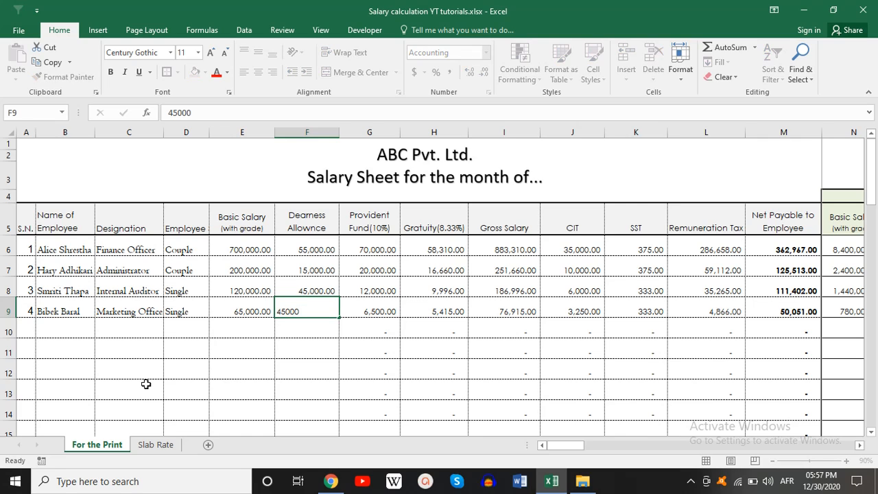
{"action": "key", "text": "Return"}
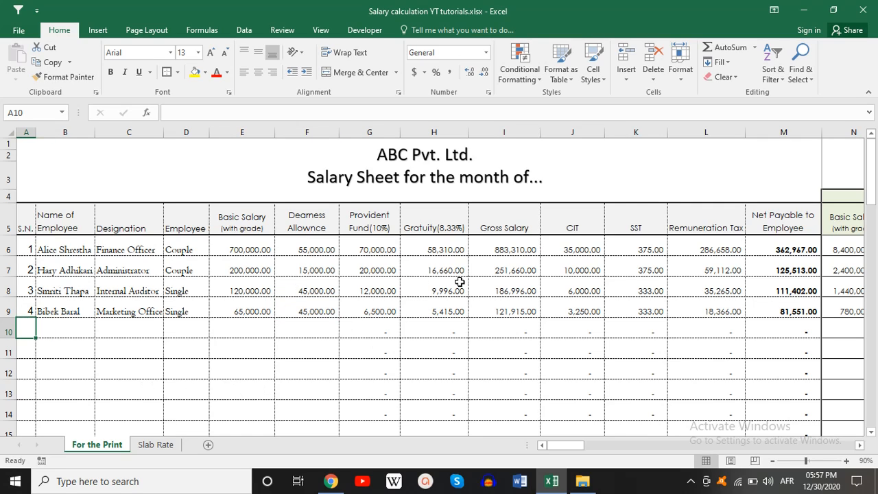
{"action": "left_click", "coordinate": [386, 312]}
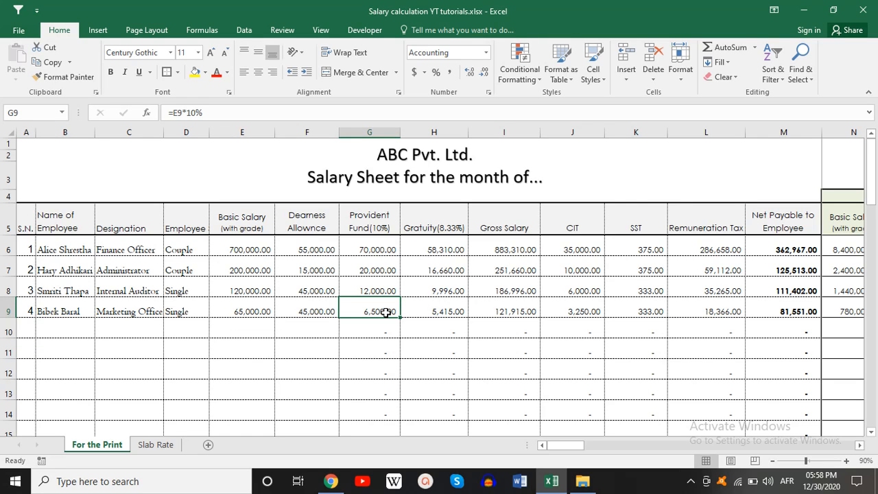
{"action": "key", "text": "Right"}
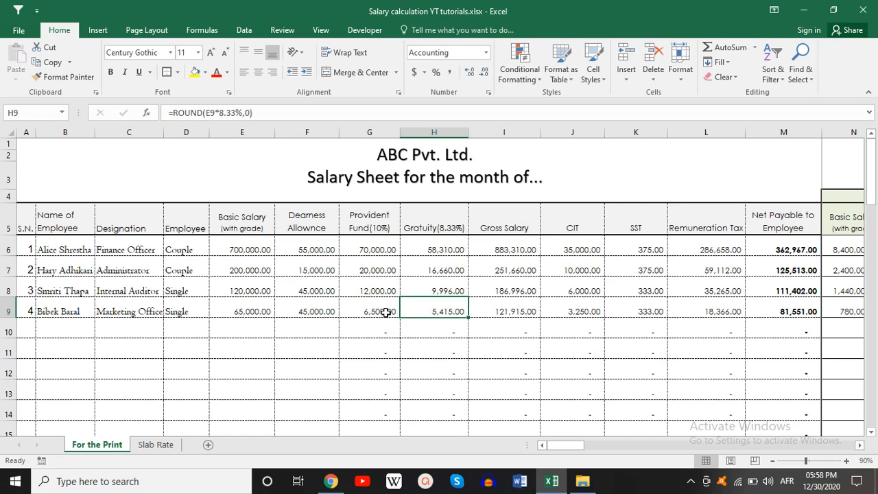
{"action": "key", "text": "Right"}
{"action": "key", "text": "Right"}
{"action": "key", "text": "Right"}
{"action": "key", "text": "Right"}
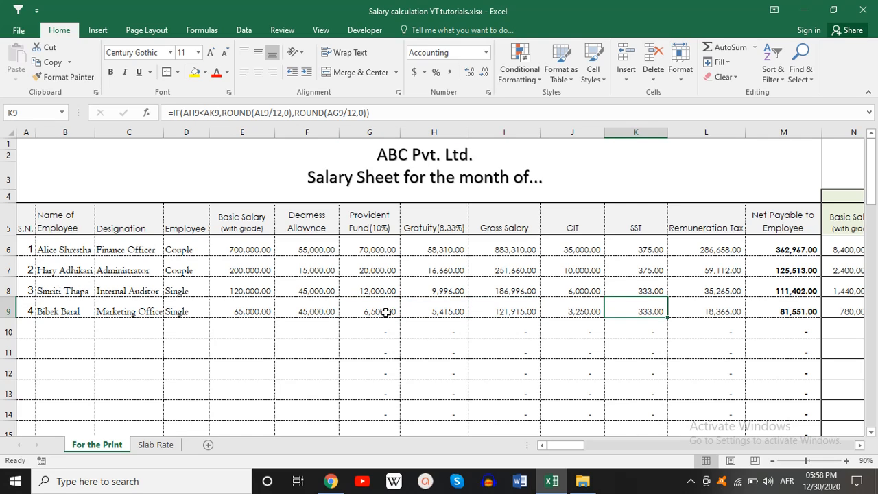
{"action": "key", "text": "Right"}
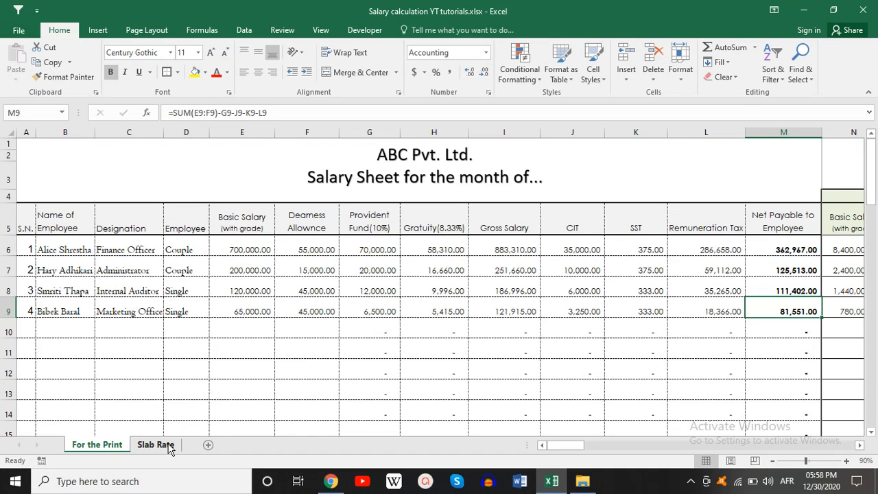
Compare against the Slab Rate sheet, then set the fourth employee's status in D9 to Couple
{"action": "left_click", "coordinate": [169, 447]}
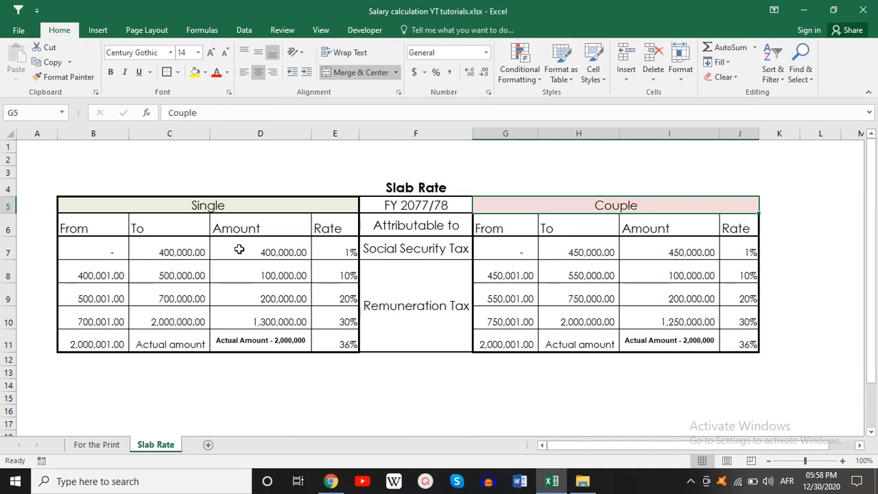
{"action": "left_click", "coordinate": [116, 446]}
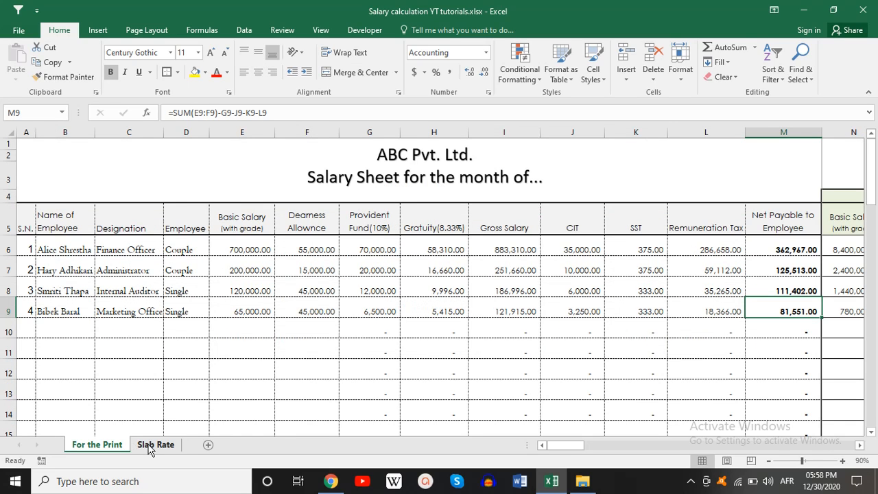
{"action": "left_click", "coordinate": [147, 446]}
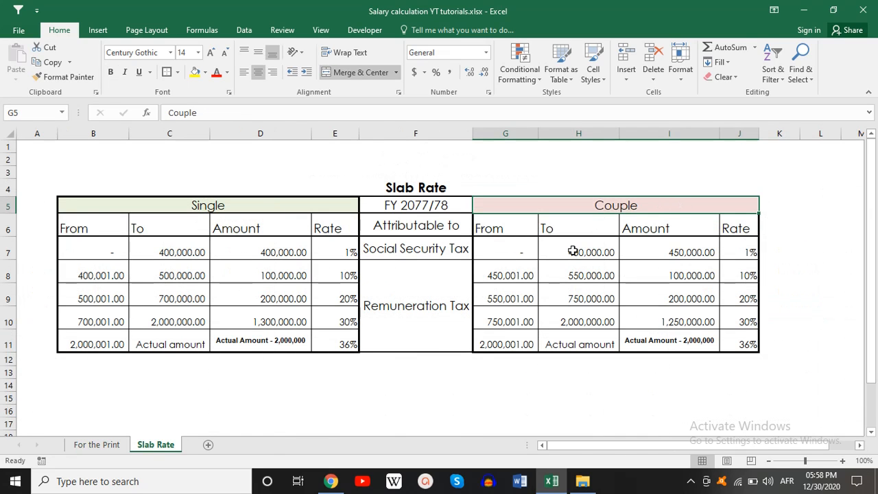
{"action": "left_click", "coordinate": [73, 447]}
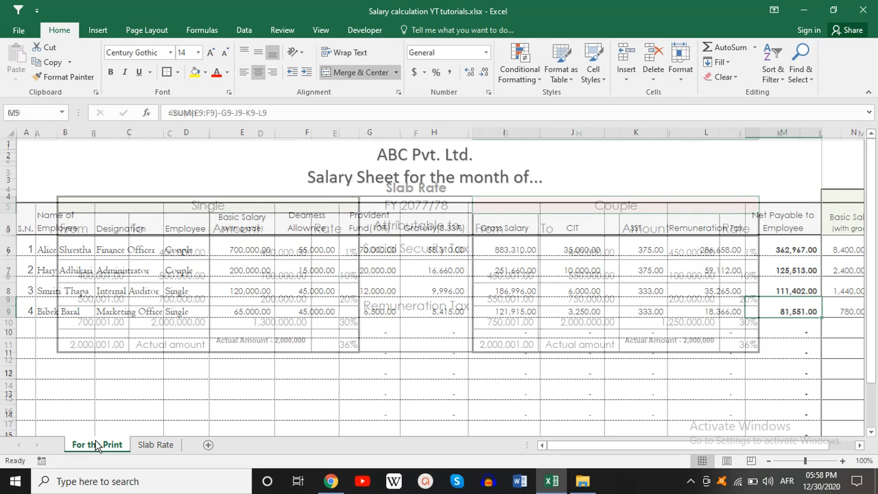
{"action": "left_click", "coordinate": [193, 311]}
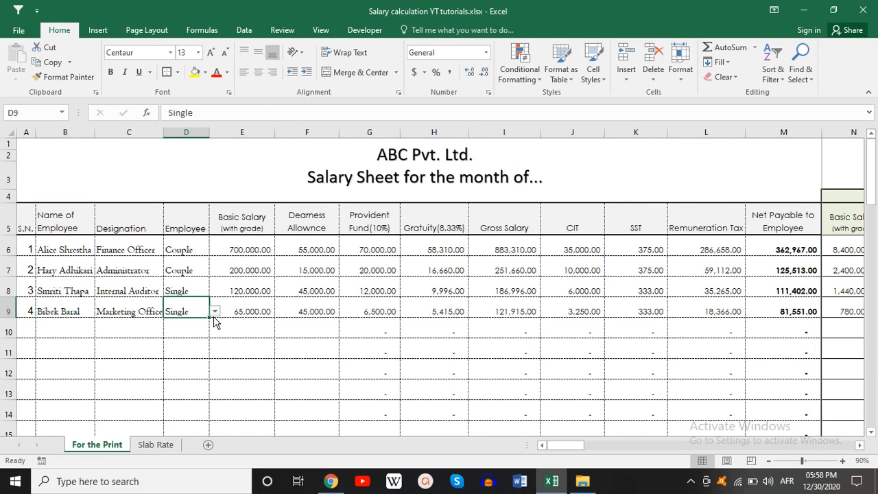
{"action": "left_click", "coordinate": [215, 312]}
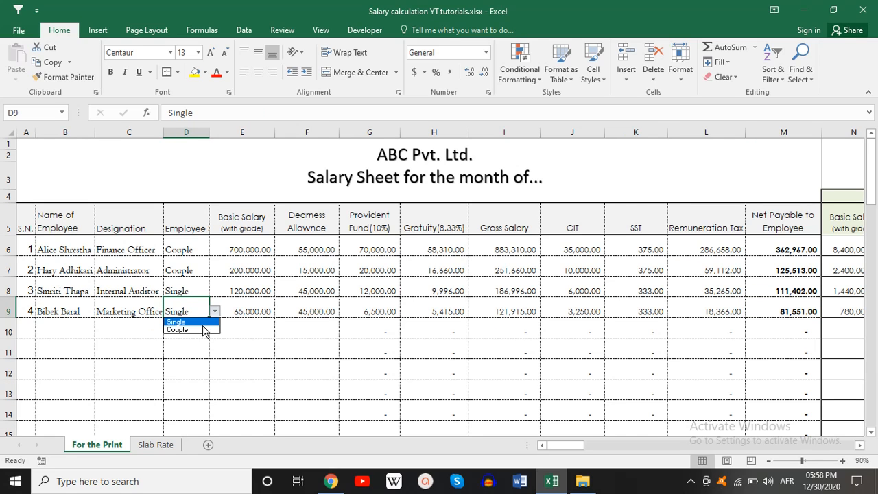
{"action": "left_click", "coordinate": [204, 330]}
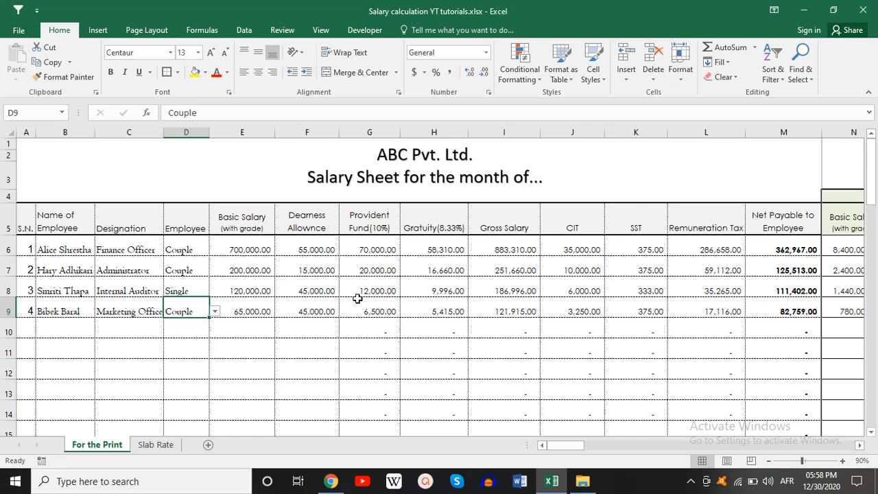
Check the Couple rates on Slab Rate and review row 9's recalculated tax amounts
{"action": "left_click", "coordinate": [144, 446]}
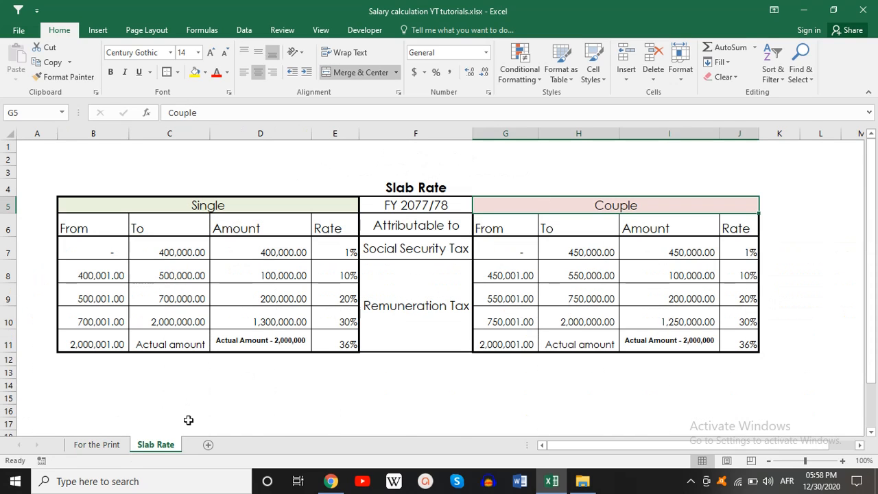
{"action": "left_click", "coordinate": [100, 446]}
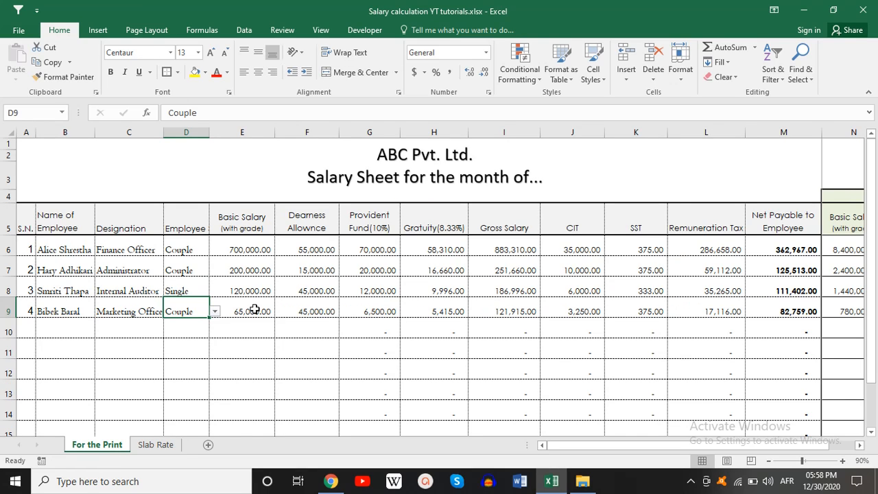
{"action": "key", "text": "Right"}
{"action": "key", "text": "Right"}
{"action": "key", "text": "Right"}
{"action": "key", "text": "Right"}
{"action": "key", "text": "Right"}
{"action": "key", "text": "Right"}
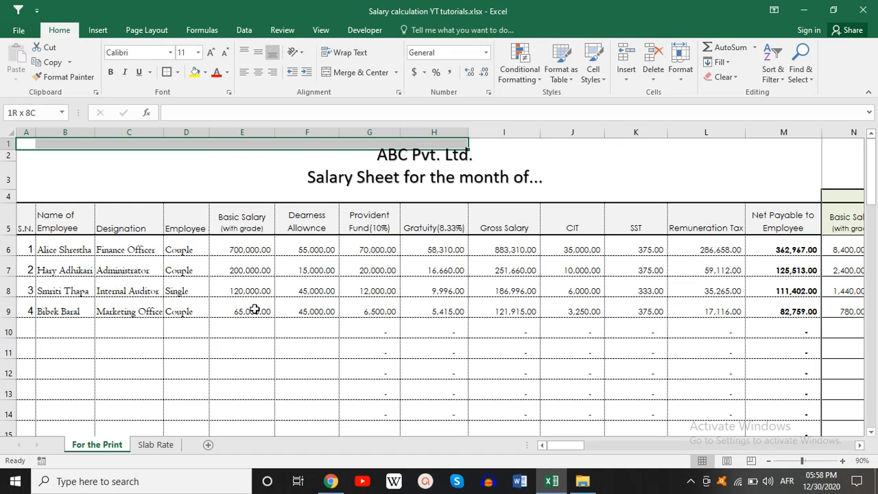
{"action": "key", "text": "shift+Right"}
{"action": "key", "text": "shift+Right"}
{"action": "key", "text": "shift+Right"}
{"action": "key", "text": "shift+Right"}
{"action": "key", "text": "shift+Right"}
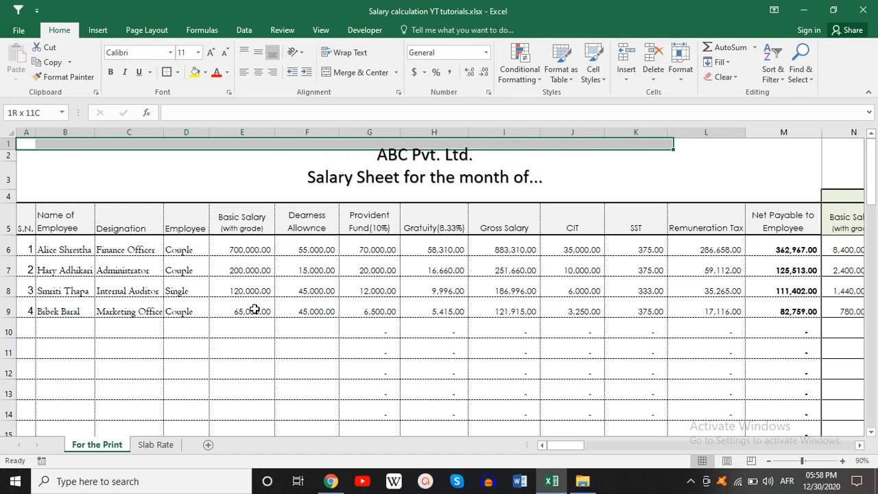
{"action": "key", "text": "shift+Down"}
{"action": "key", "text": "shift+Down"}
{"action": "key", "text": "shift+Down"}
{"action": "key", "text": "shift+Down"}
{"action": "key", "text": "shift+Down"}
{"action": "key", "text": "shift+Down"}
{"action": "key", "text": "shift+Down"}
{"action": "key", "text": "shift+Down"}
{"action": "key", "text": "shift+Down"}
{"action": "key", "text": "shift+Down"}
{"action": "key", "text": "shift+Down"}
{"action": "key", "text": "shift+Down"}
{"action": "key", "text": "shift+Down"}
{"action": "key", "text": "shift+Down"}
{"action": "key", "text": "shift+Down"}
{"action": "key", "text": "shift+Down"}
{"action": "key", "text": "shift+Down"}
{"action": "key", "text": "shift+Down"}
{"action": "key", "text": "shift+Down"}
{"action": "key", "text": "shift+Down"}
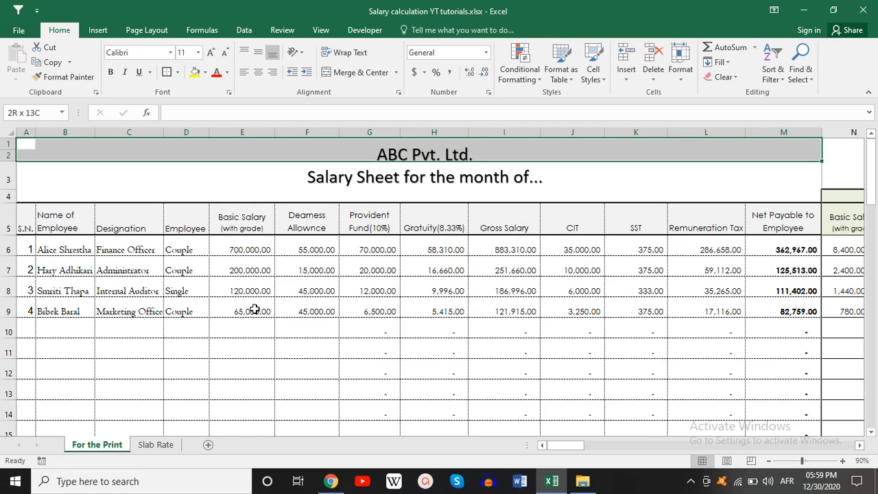
{"action": "key", "text": "shift+Up"}
{"action": "key", "text": "shift+Up"}
{"action": "key", "text": "shift+Up"}
{"action": "key", "text": "shift+Up"}
{"action": "key", "text": "shift+Up"}
{"action": "key", "text": "shift+Up"}
{"action": "key", "text": "shift+Up"}
{"action": "key", "text": "shift+Up"}
{"action": "key", "text": "shift+Up"}
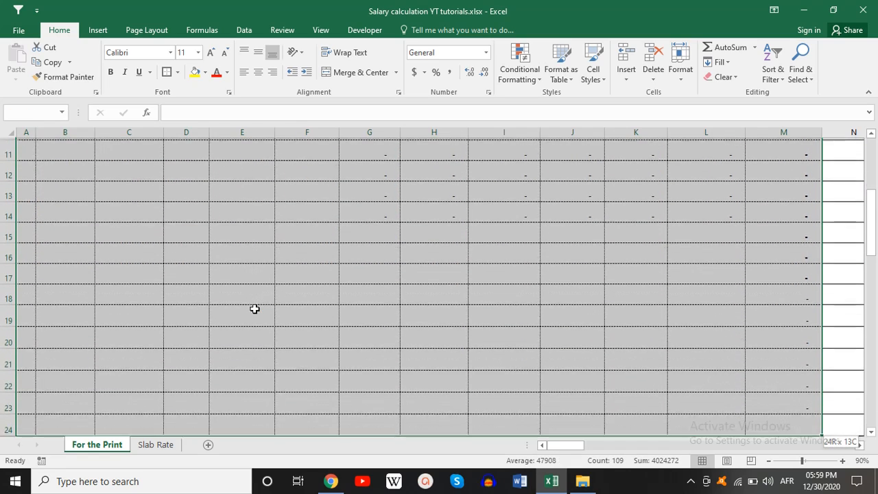
{"action": "key", "text": "shift+Up"}
{"action": "key", "text": "shift+Up"}
{"action": "key", "text": "shift+Up"}
{"action": "key", "text": "shift+Up"}
{"action": "key", "text": "shift+Up"}
{"action": "key", "text": "shift+Up"}
{"action": "key", "text": "shift+Up"}
{"action": "key", "text": "shift+Up"}
{"action": "key", "text": "shift+Up"}
{"action": "key", "text": "shift+Up"}
{"action": "key", "text": "shift+Up"}
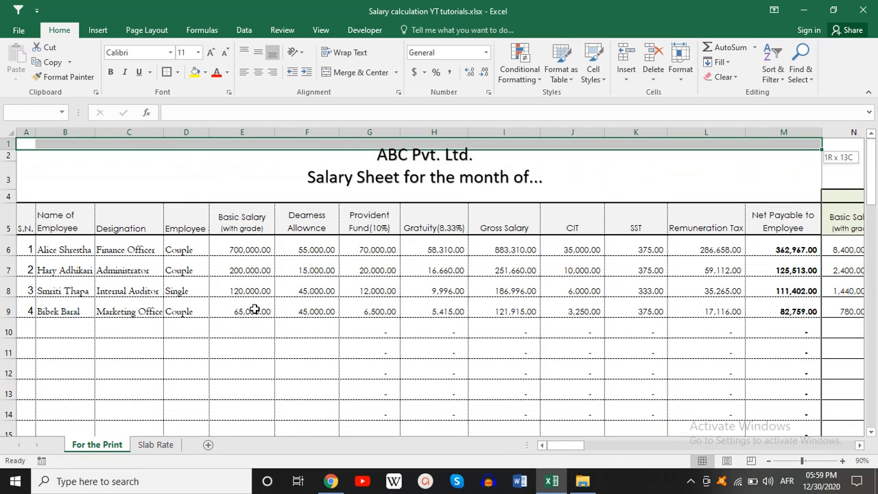
{"action": "key", "text": "Up"}
{"action": "key", "text": "Down"}
{"action": "key", "text": "Down"}
{"action": "key", "text": "Down"}
{"action": "key", "text": "Right"}
{"action": "key", "text": "Right"}
{"action": "key", "text": "Right"}
{"action": "key", "text": "Right"}
{"action": "key", "text": "Right"}
{"action": "key", "text": "Right"}
{"action": "key", "text": "Right"}
{"action": "key", "text": "Right"}
{"action": "key", "text": "Right"}
{"action": "key", "text": "Right"}
{"action": "key", "text": "Right"}
{"action": "key", "text": "Right"}
{"action": "key", "text": "Right"}
{"action": "key", "text": "Right"}
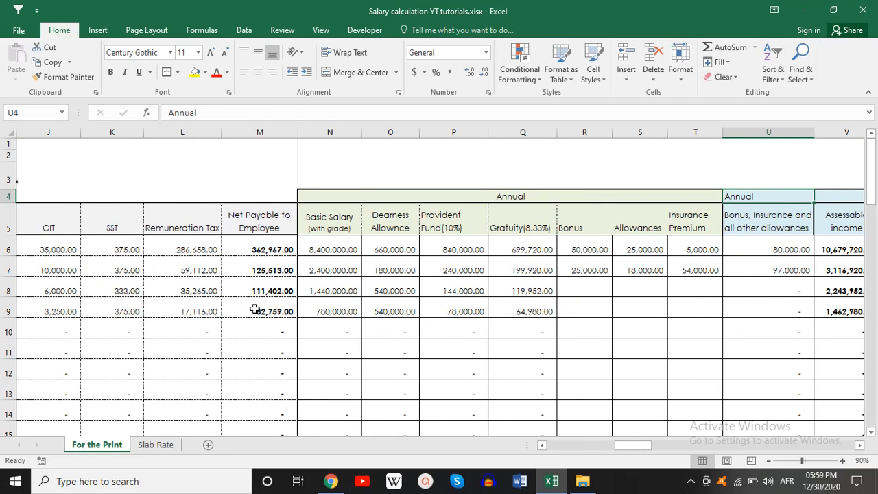
{"action": "key", "text": "Down"}
{"action": "key", "text": "Down"}
{"action": "key", "text": "Down"}
{"action": "key", "text": "Left"}
{"action": "key", "text": "Left"}
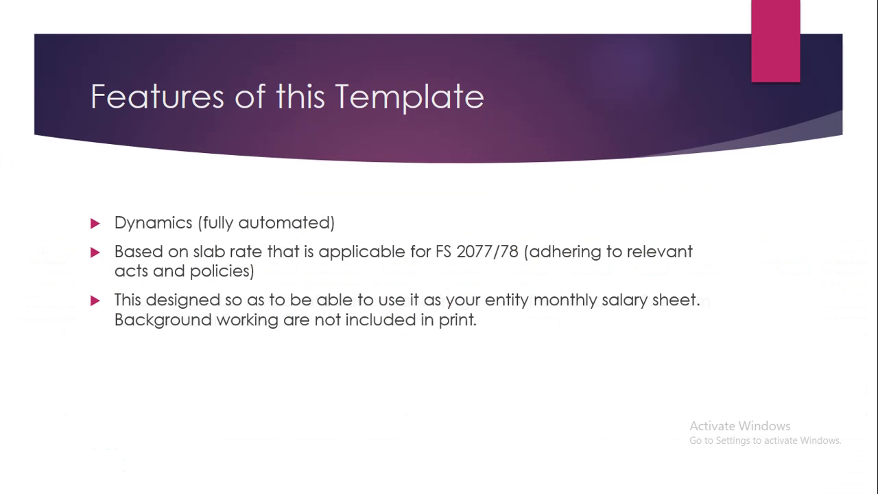
{"action": "key", "text": "Right"}
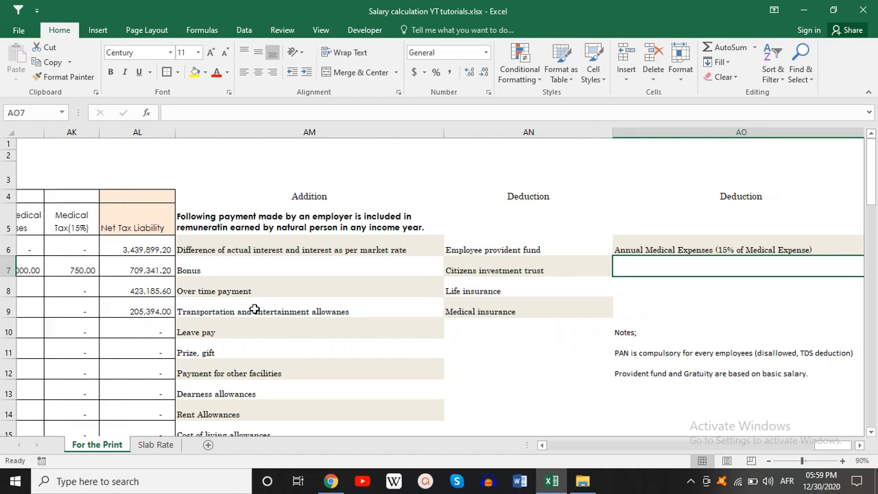
Move to the first item of the Addition list in column AM
{"action": "key", "text": "Left"}
{"action": "key", "text": "Left"}
{"action": "key", "text": "Up"}
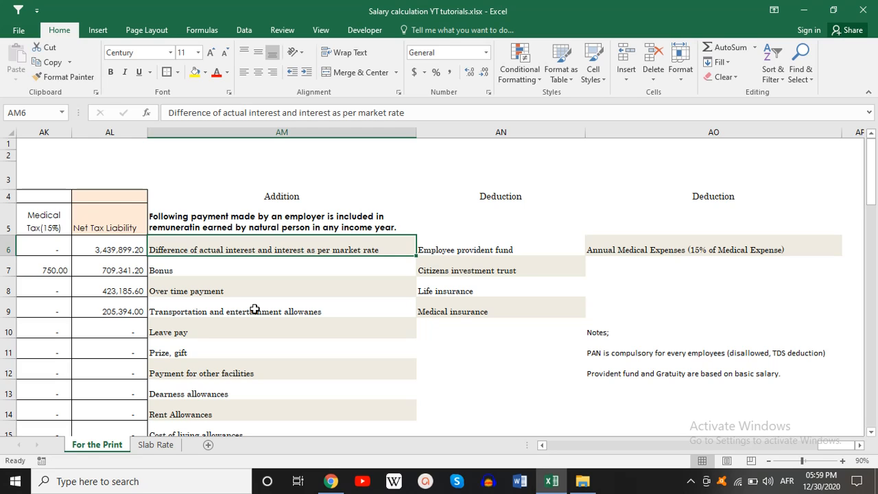
{"action": "key", "text": "Down"}
{"action": "key", "text": "Down"}
{"action": "key", "text": "Down"}
{"action": "key", "text": "Down"}
{"action": "key", "text": "Down"}
{"action": "key", "text": "Down"}
{"action": "key", "text": "Down"}
{"action": "key", "text": "Down"}
{"action": "key", "text": "Down"}
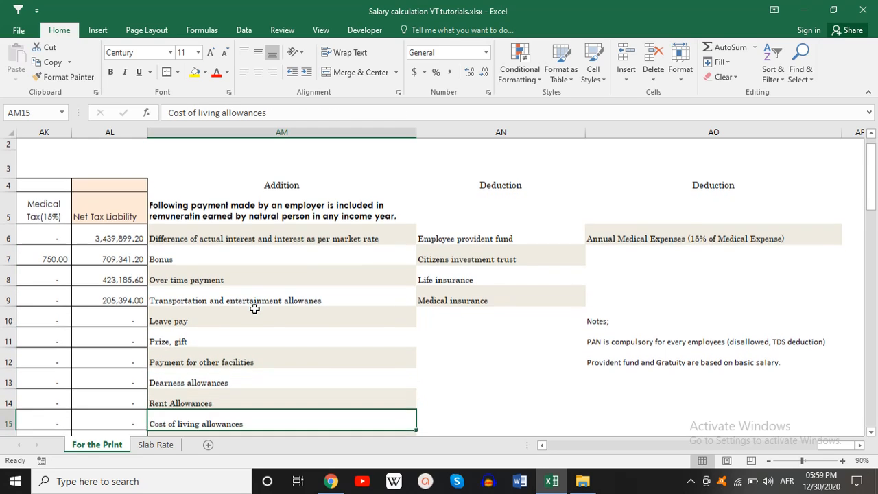
{"action": "key", "text": "Down"}
{"action": "key", "text": "Down"}
{"action": "key", "text": "Down"}
{"action": "key", "text": "Down"}
{"action": "key", "text": "Down"}
{"action": "key", "text": "Down"}
{"action": "key", "text": "Down"}
{"action": "key", "text": "Down"}
{"action": "key", "text": "Down"}
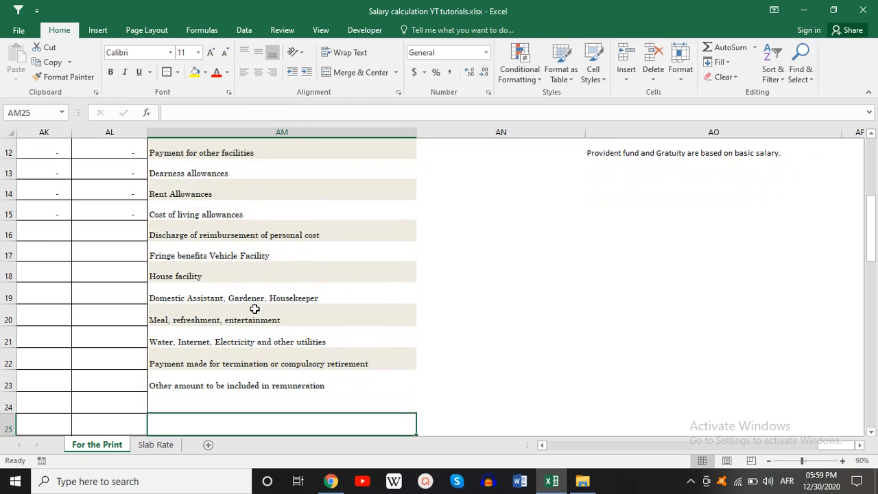
{"action": "key", "text": "Up"}
{"action": "key", "text": "Up"}
{"action": "key", "text": "Up"}
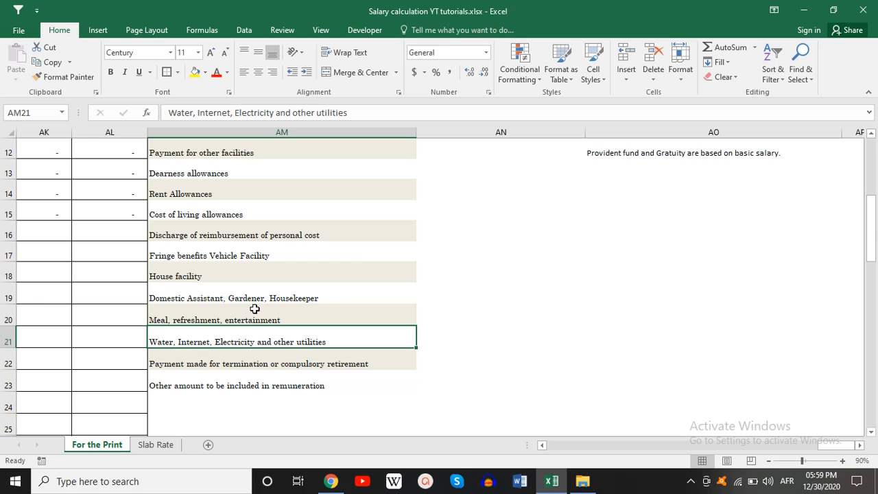
{"action": "key", "text": "Up"}
{"action": "key", "text": "Up"}
{"action": "key", "text": "Up"}
{"action": "key", "text": "Up"}
{"action": "key", "text": "Up"}
{"action": "key", "text": "Up"}
{"action": "key", "text": "Up"}
{"action": "key", "text": "Up"}
{"action": "key", "text": "Up"}
{"action": "key", "text": "Up"}
{"action": "key", "text": "Up"}
{"action": "key", "text": "Up"}
{"action": "key", "text": "Up"}
{"action": "key", "text": "Up"}
{"action": "key", "text": "Up"}
{"action": "key", "text": "Up"}
{"action": "key", "text": "Up"}
{"action": "key", "text": "Up"}
{"action": "key", "text": "Up"}
{"action": "key", "text": "Up"}
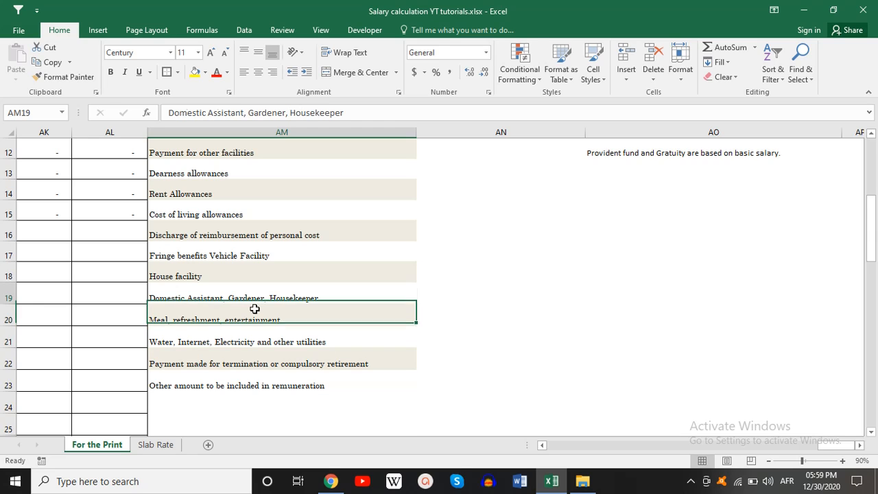
{"action": "key", "text": "Left"}
{"action": "key", "text": "Left"}
{"action": "key", "text": "Left"}
{"action": "key", "text": "Left"}
{"action": "key", "text": "Left"}
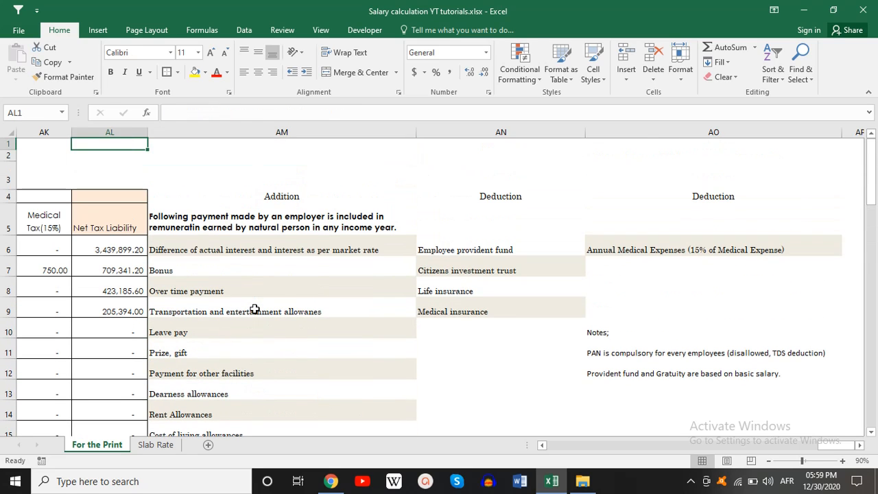
{"action": "key", "text": "Left"}
{"action": "key", "text": "Left"}
{"action": "key", "text": "Left"}
{"action": "key", "text": "Left"}
{"action": "key", "text": "Left"}
{"action": "key", "text": "Left"}
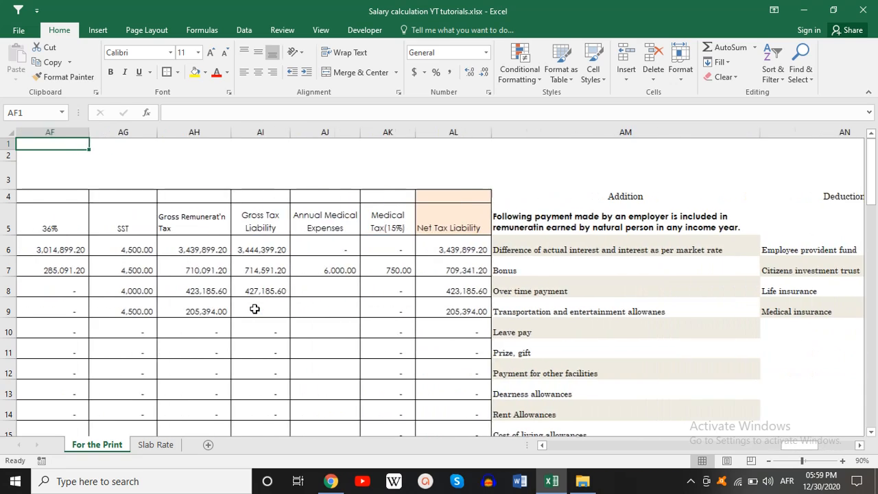
{"action": "key", "text": "Down"}
{"action": "key", "text": "Down"}
{"action": "key", "text": "Down"}
{"action": "key", "text": "Down"}
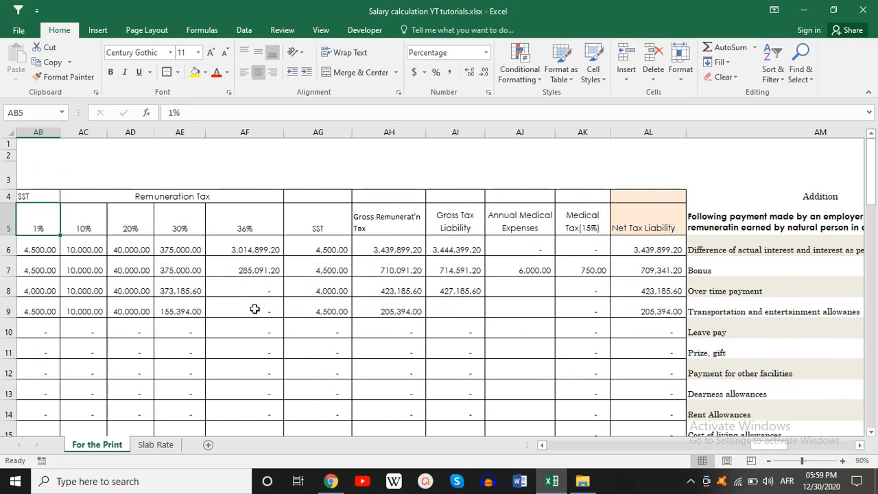
{"action": "key", "text": "Down"}
{"action": "key", "text": "Left"}
{"action": "key", "text": "Left"}
{"action": "key", "text": "Left"}
{"action": "key", "text": "Left"}
{"action": "key", "text": "Left"}
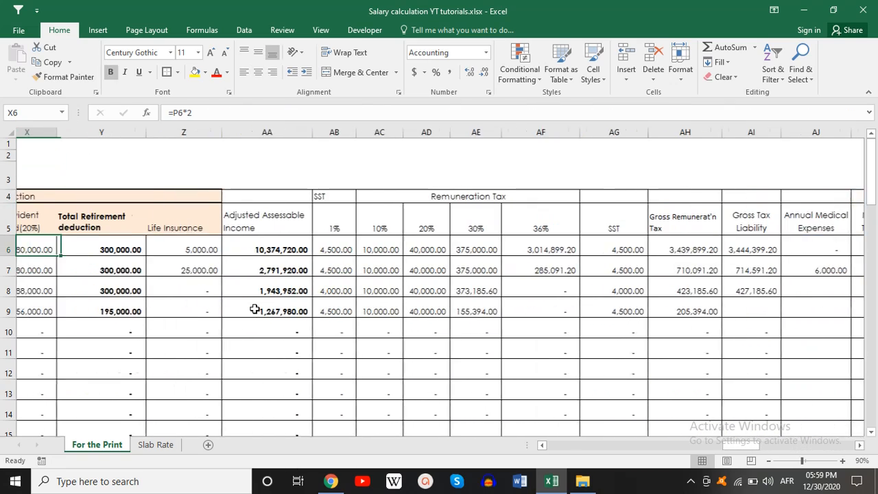
{"action": "key", "text": "Left"}
{"action": "key", "text": "Right"}
{"action": "key", "text": "Right"}
{"action": "key", "text": "Right"}
{"action": "key", "text": "Right"}
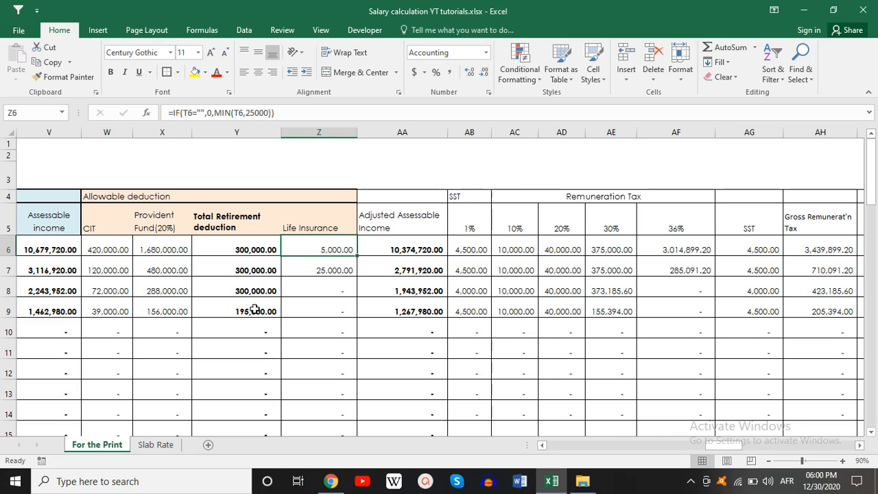
{"action": "key", "text": "Left"}
{"action": "key", "text": "Left"}
{"action": "key", "text": "Left"}
{"action": "key", "text": "Left"}
{"action": "key", "text": "Left"}
{"action": "key", "text": "Left"}
{"action": "key", "text": "Left"}
{"action": "key", "text": "Left"}
{"action": "key", "text": "Left"}
{"action": "key", "text": "Left"}
{"action": "key", "text": "Left"}
{"action": "key", "text": "Left"}
{"action": "key", "text": "Left"}
{"action": "key", "text": "Left"}
{"action": "key", "text": "Left"}
{"action": "key", "text": "Left"}
{"action": "key", "text": "Left"}
{"action": "key", "text": "Left"}
{"action": "key", "text": "Left"}
{"action": "key", "text": "Left"}
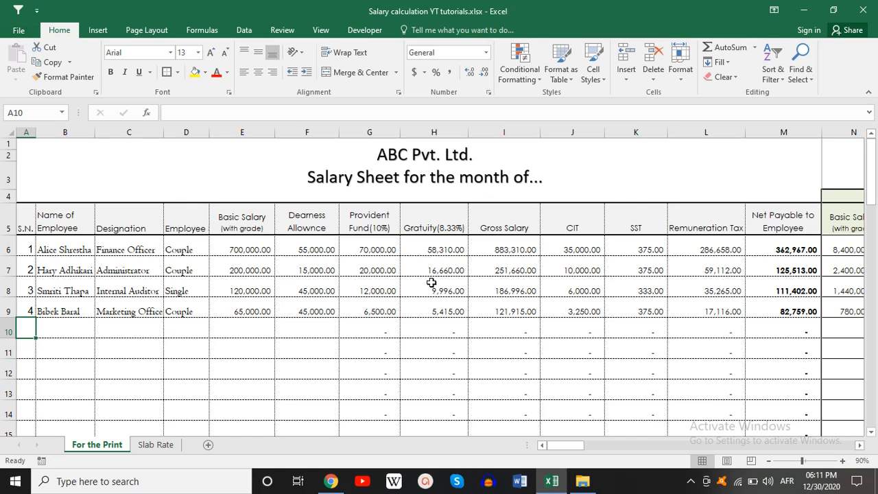
{"action": "left_click", "coordinate": [169, 446]}
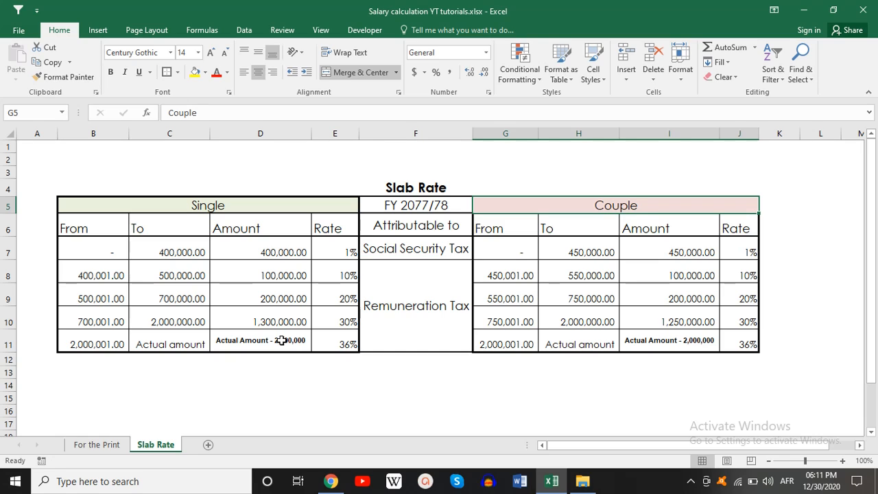
{"action": "left_click", "coordinate": [196, 252]}
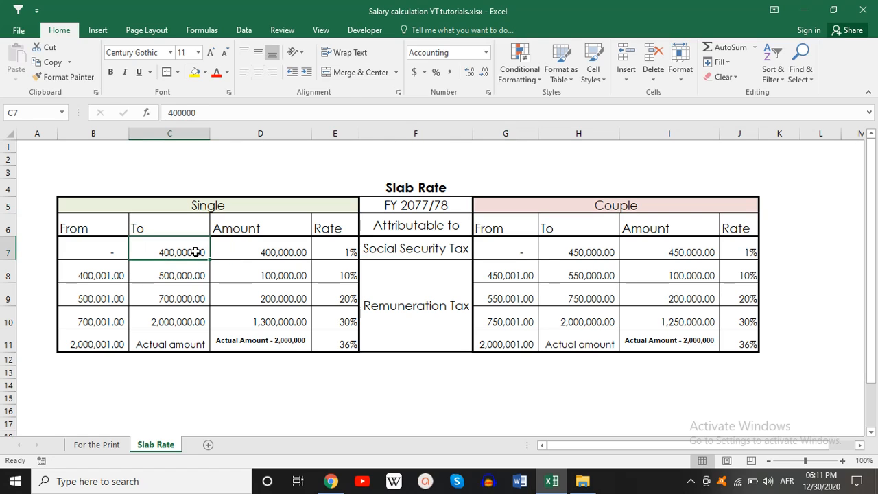
{"action": "left_click", "coordinate": [248, 252]}
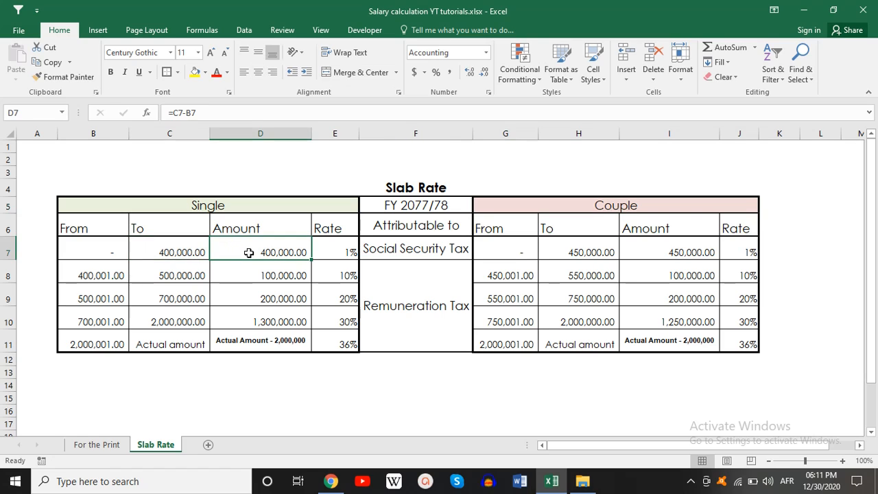
{"action": "left_click", "coordinate": [335, 251]}
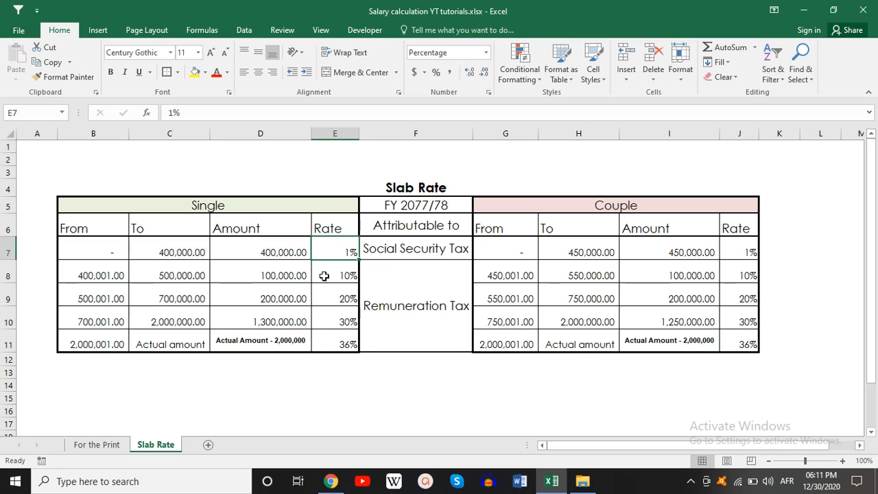
{"action": "left_click", "coordinate": [283, 293]}
{"action": "left_click", "coordinate": [323, 295]}
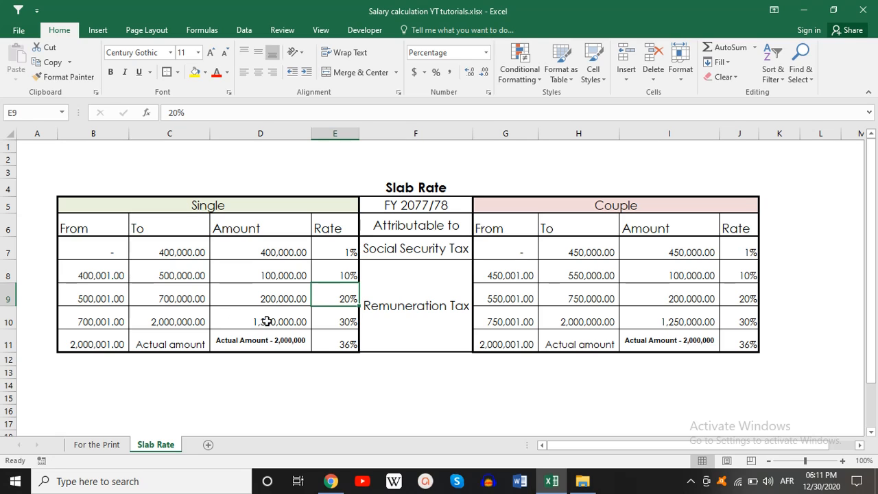
{"action": "left_click", "coordinate": [268, 321]}
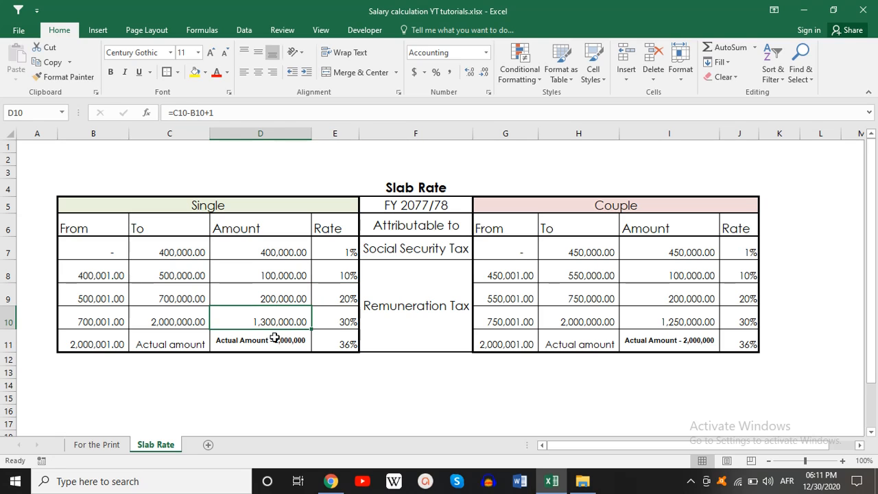
{"action": "left_click", "coordinate": [346, 346]}
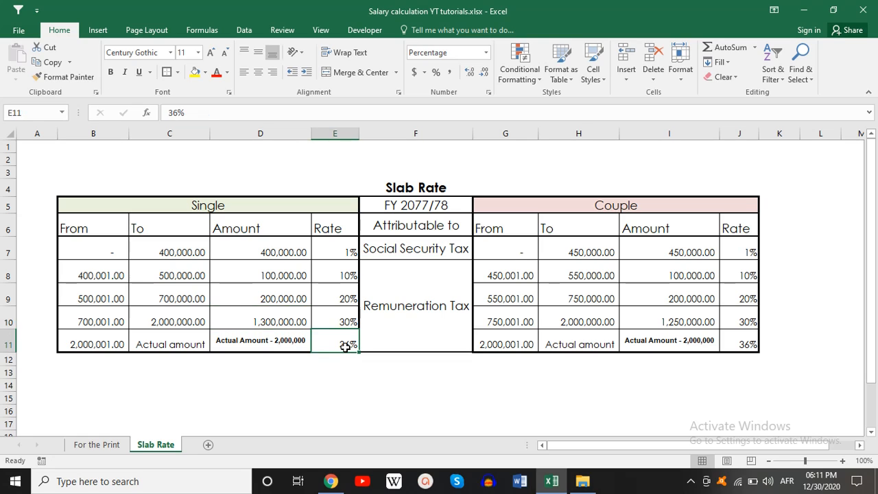
{"action": "left_click", "coordinate": [351, 317]}
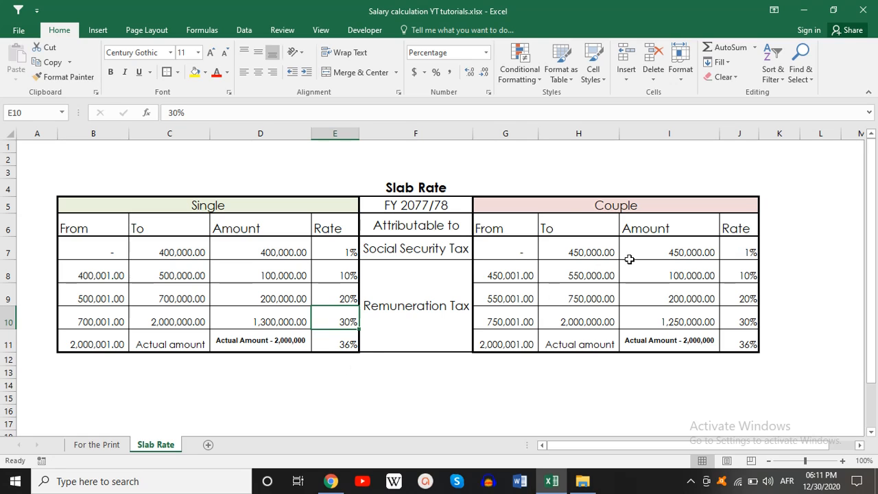
{"action": "left_click", "coordinate": [567, 211]}
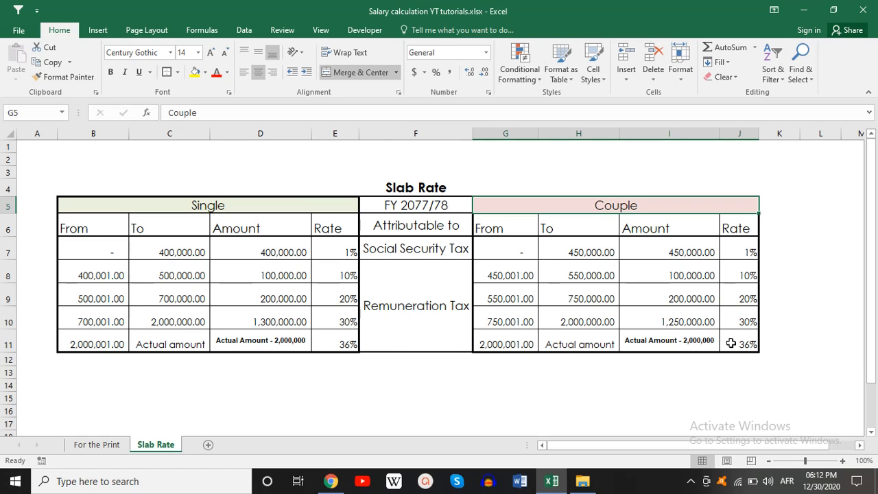
Return to the For the Print salary sheet from Slab Rate
{"action": "left_click", "coordinate": [118, 445]}
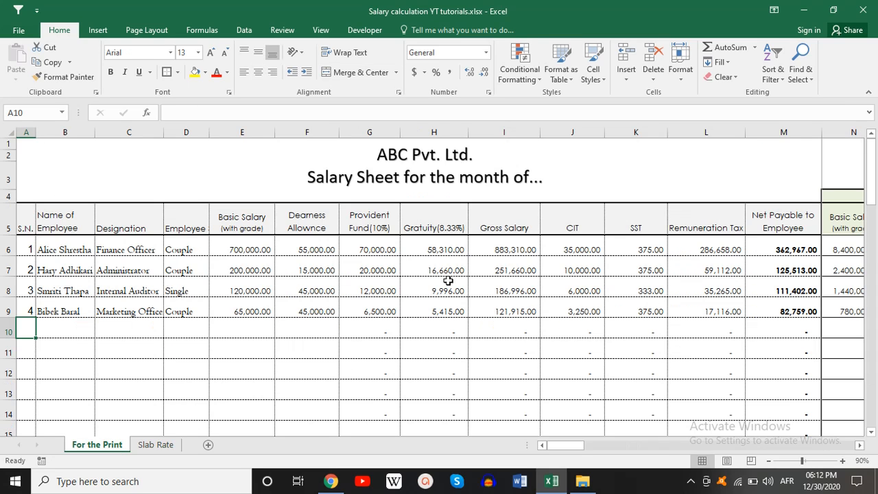
Change the first employee's status in D6 from Couple to Single using the cell's dropdown
{"action": "left_click", "coordinate": [70, 250]}
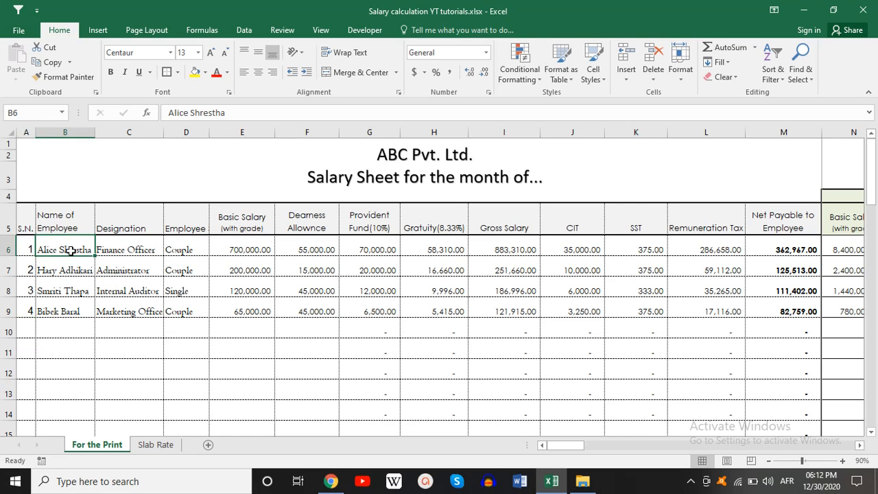
{"action": "key", "text": "Right"}
{"action": "key", "text": "Right"}
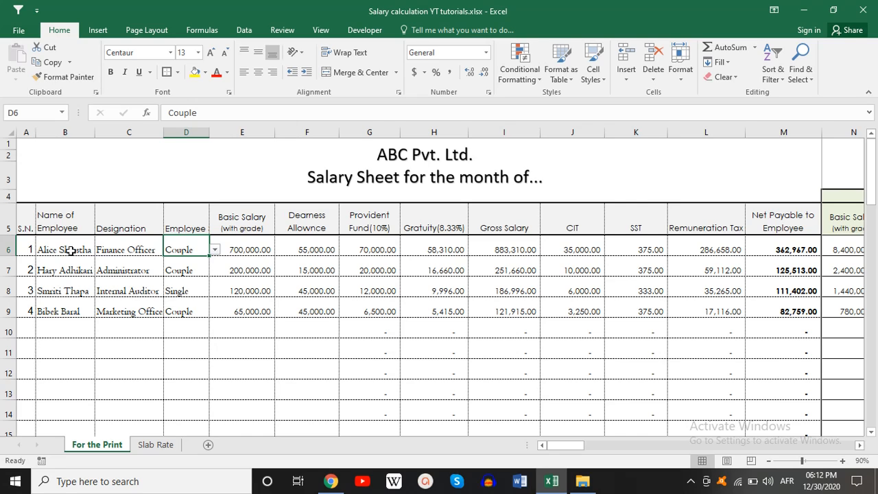
{"action": "key", "text": "alt"}
{"action": "key", "text": "Down"}
{"action": "key", "text": "Escape"}
{"action": "left_click", "coordinate": [214, 252]}
{"action": "left_click", "coordinate": [177, 260]}
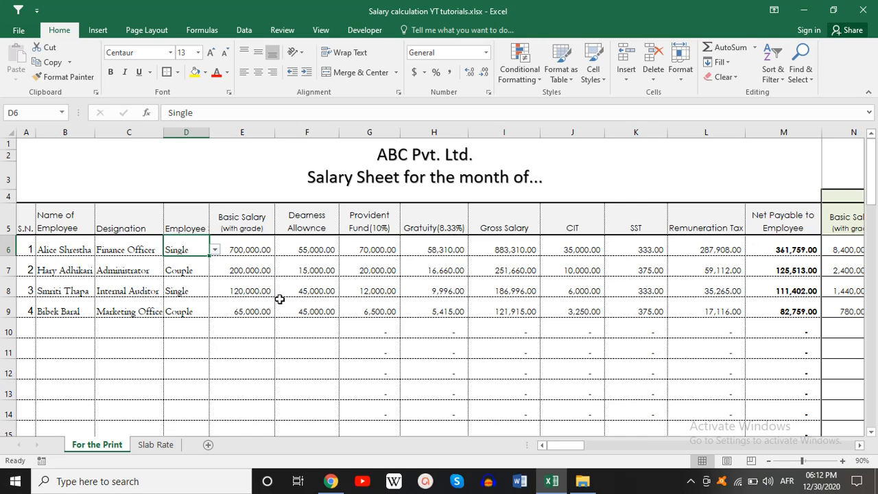
{"action": "left_click", "coordinate": [260, 250]}
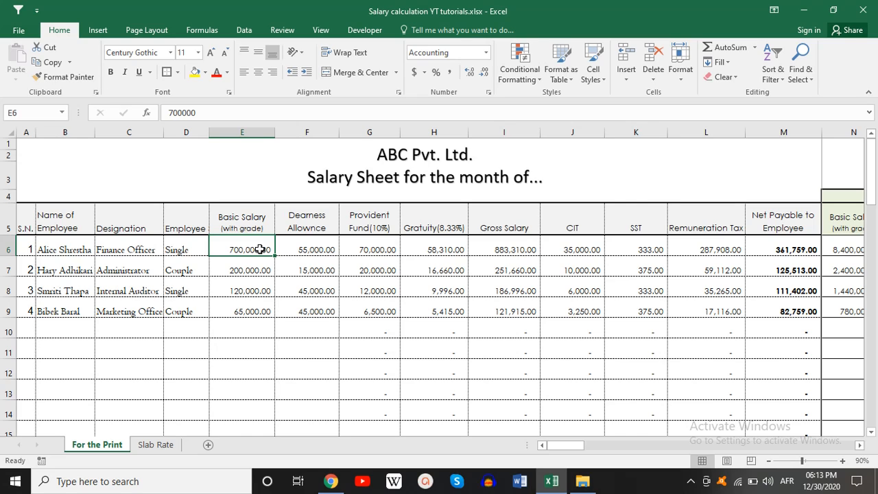
Clear the first employee's basic salary and dearness allowance in E6:F6
{"action": "key", "text": "Right"}
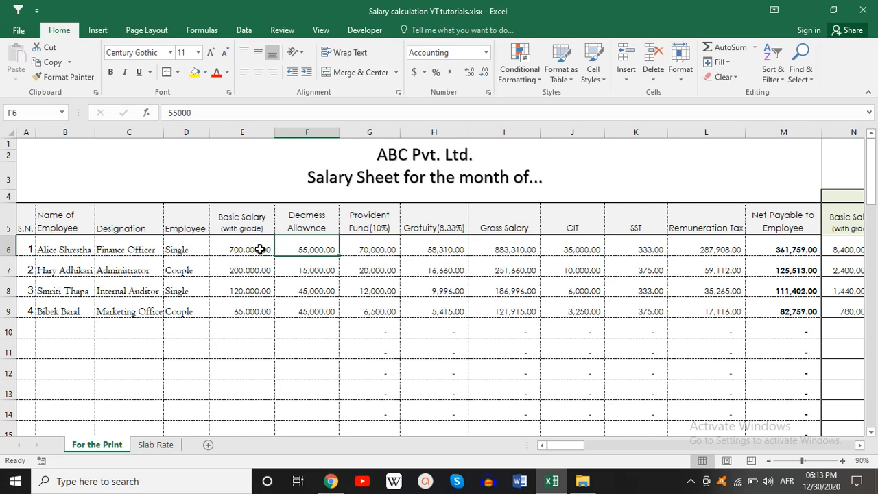
{"action": "key", "text": "Right"}
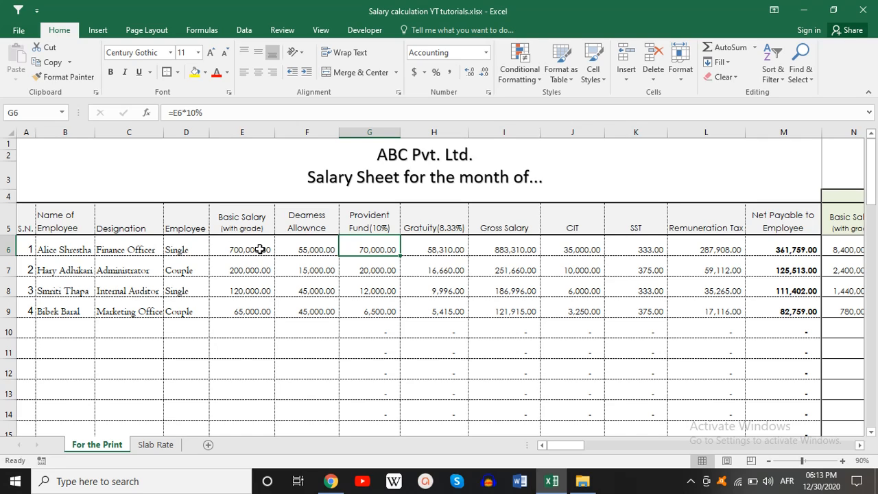
{"action": "key", "text": "Left"}
{"action": "key", "text": "Left"}
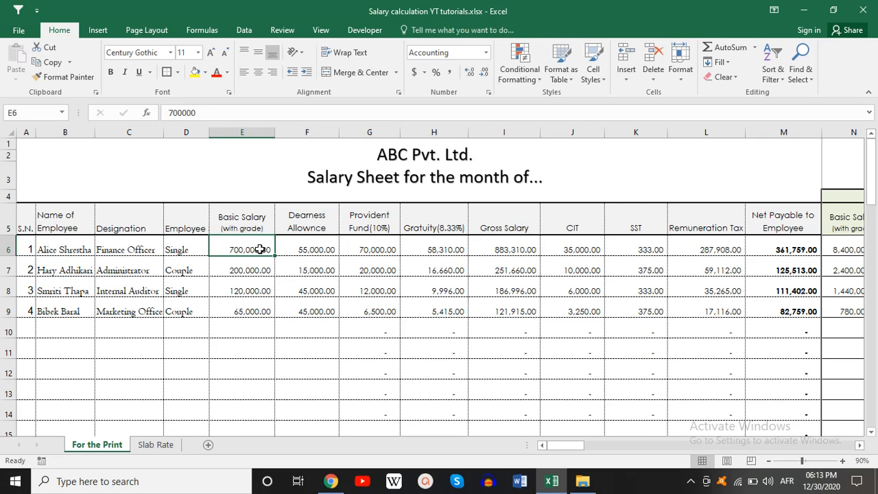
{"action": "key", "text": "shift+Right"}
{"action": "key", "text": "Delete"}
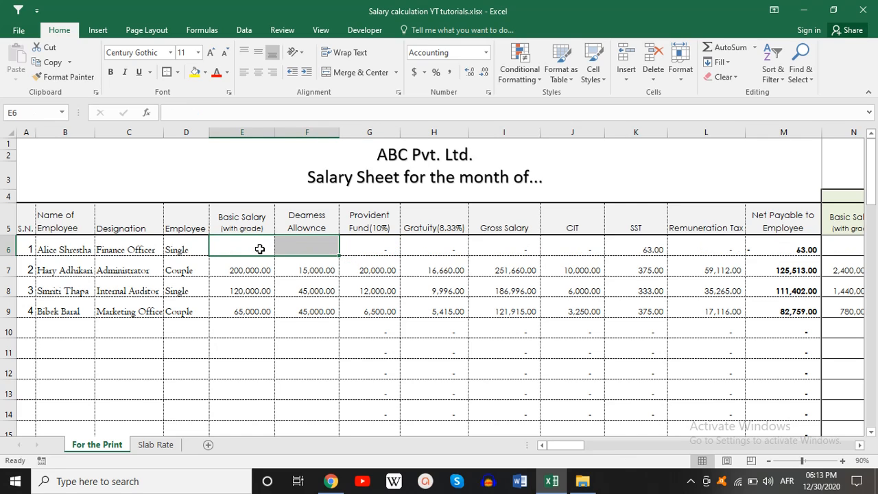
{"action": "key", "text": "Up"}
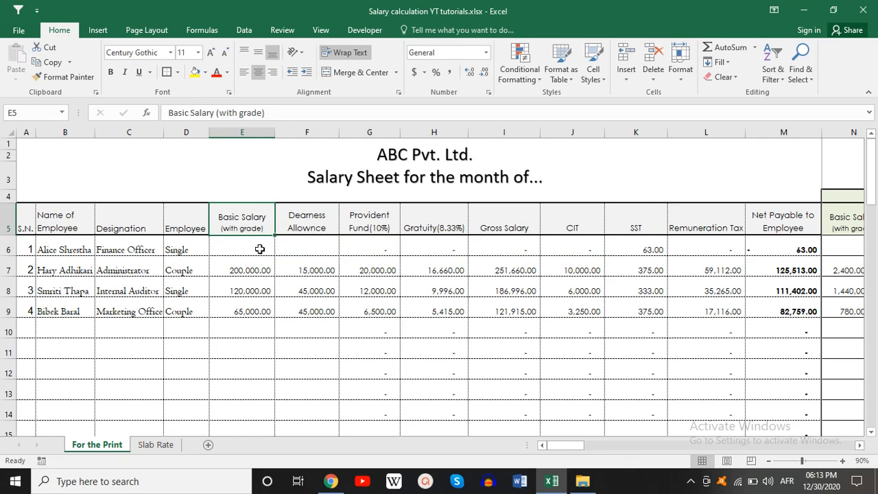
{"action": "key", "text": "Down"}
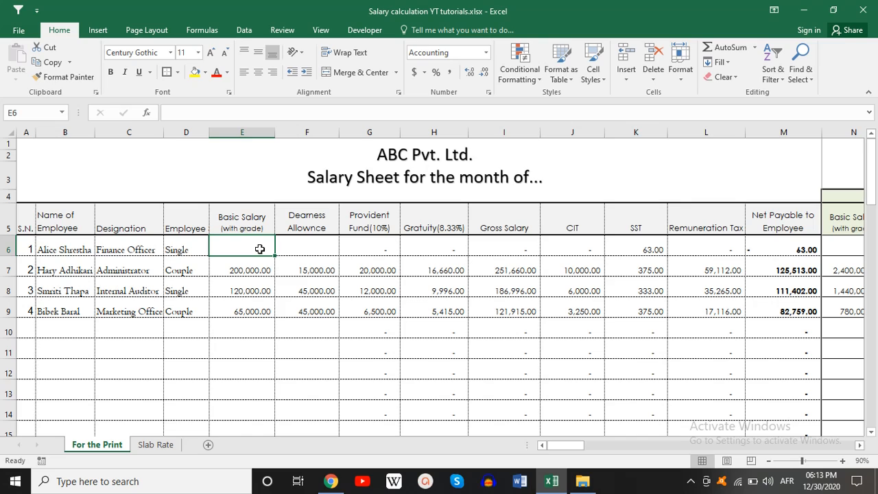
{"action": "left_click", "coordinate": [649, 245]}
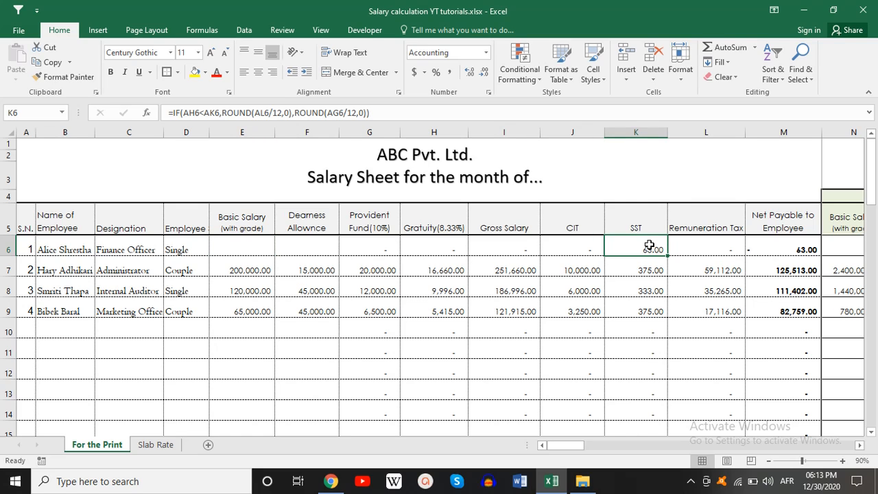
{"action": "left_click", "coordinate": [253, 250]}
Enter basic salary 65,000 and dearness allowance 50,000 for the first employee
{"action": "type", "text": "65000"}
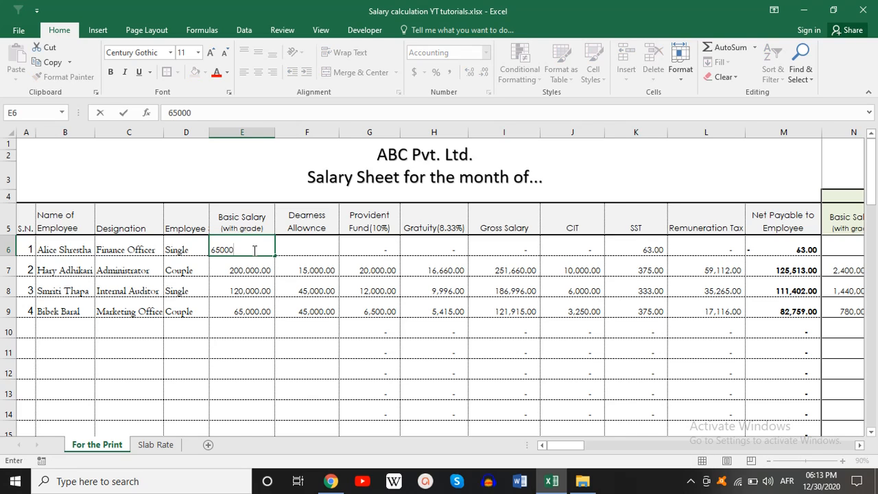
{"action": "key", "text": "Tab"}
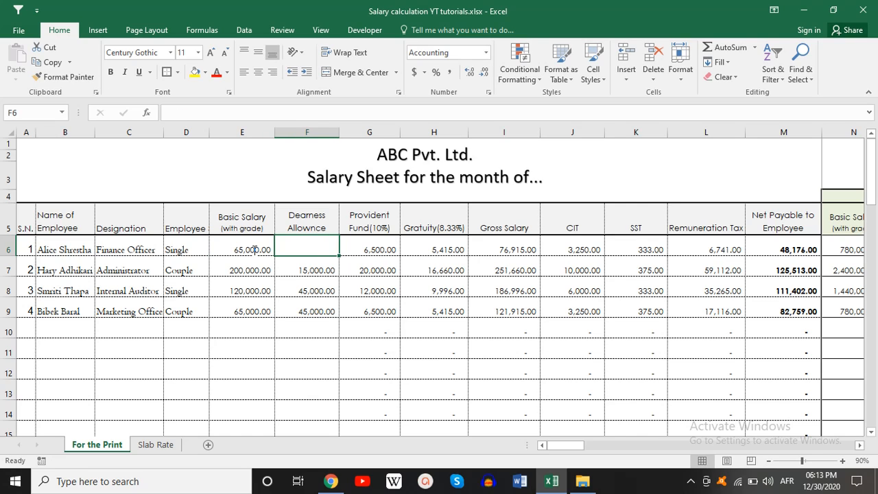
{"action": "type", "text": "50000"}
{"action": "key", "text": "Return"}
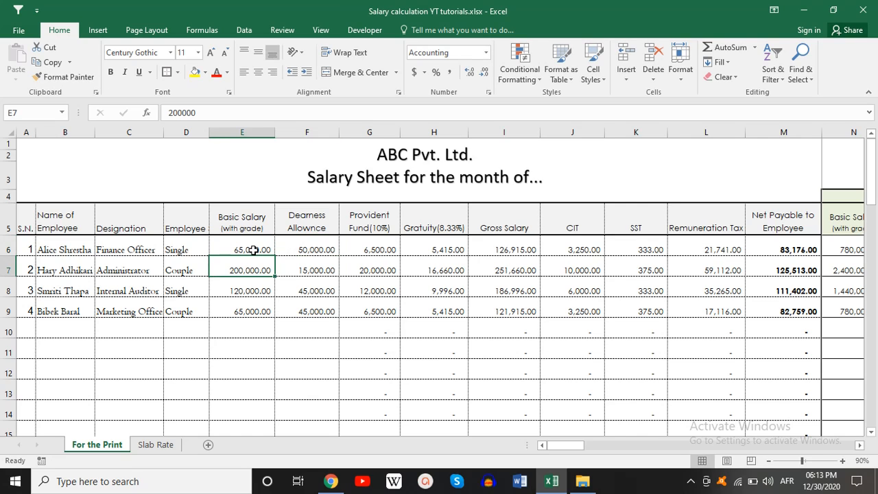
{"action": "left_click", "coordinate": [253, 250]}
{"action": "key", "text": "Right"}
{"action": "key", "text": "Right"}
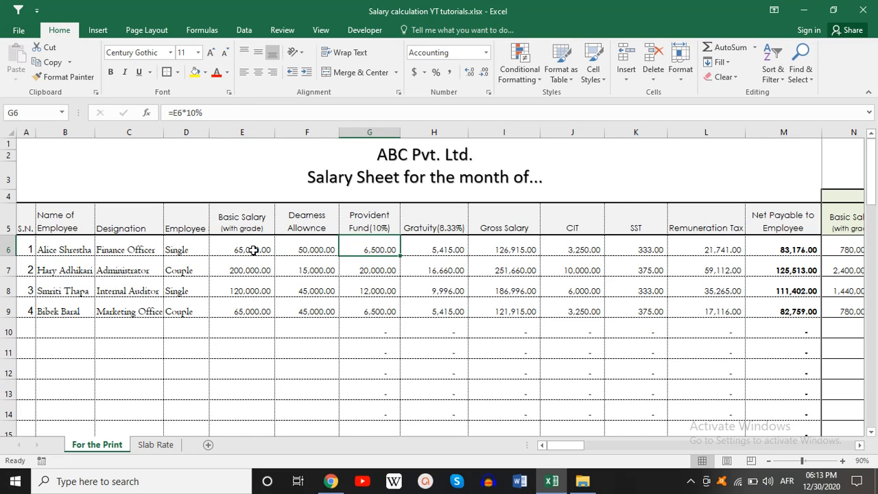
{"action": "key", "text": "Right"}
{"action": "key", "text": "Right"}
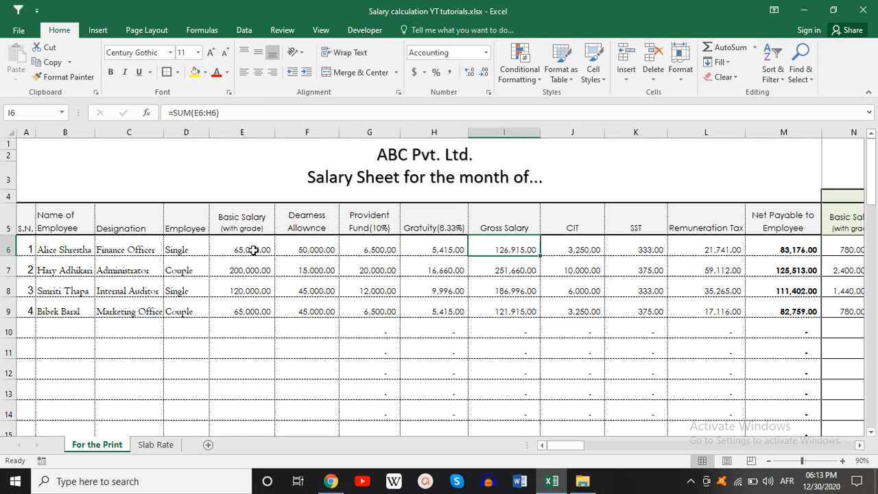
{"action": "key", "text": "Right"}
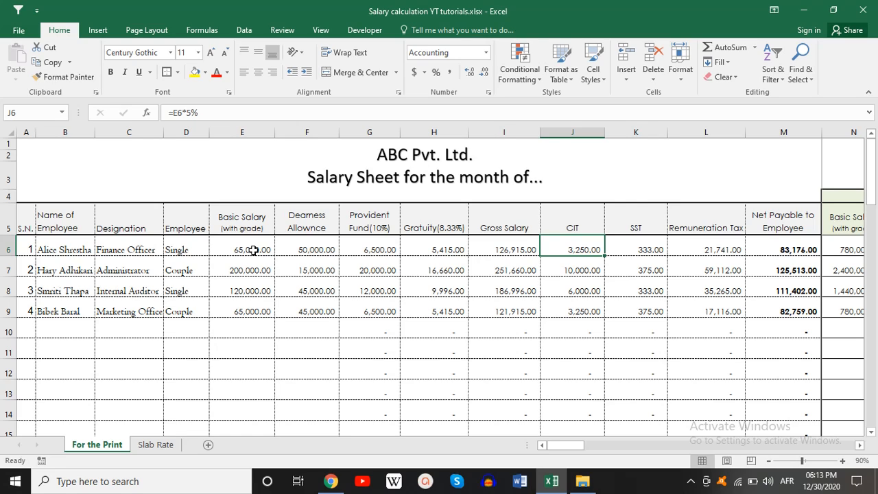
{"action": "key", "text": "Right"}
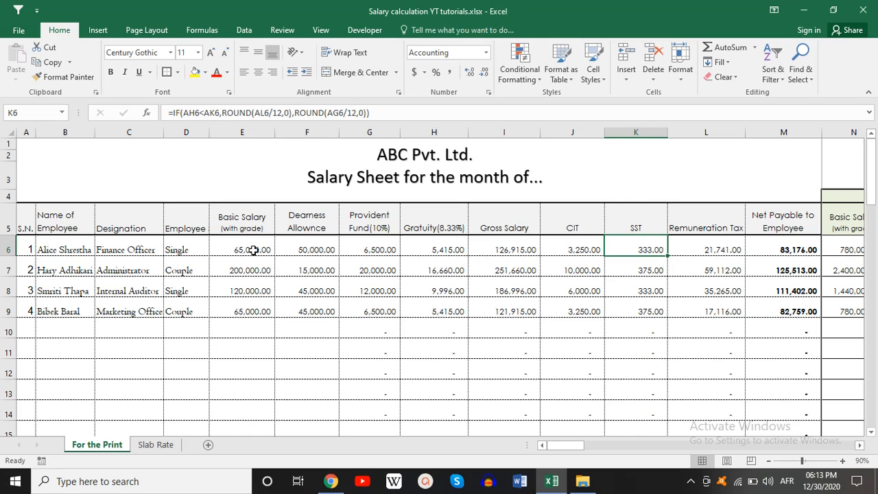
{"action": "key", "text": "Right"}
{"action": "key", "text": "Right"}
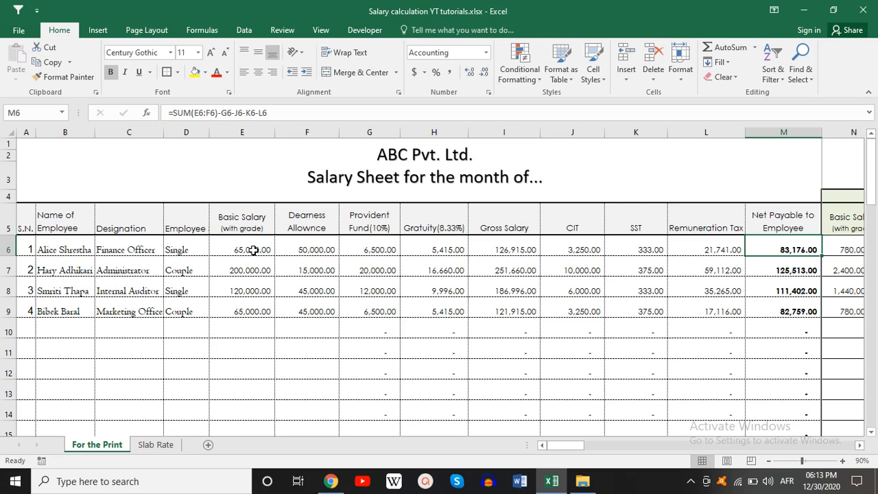
{"action": "key", "text": "F2"}
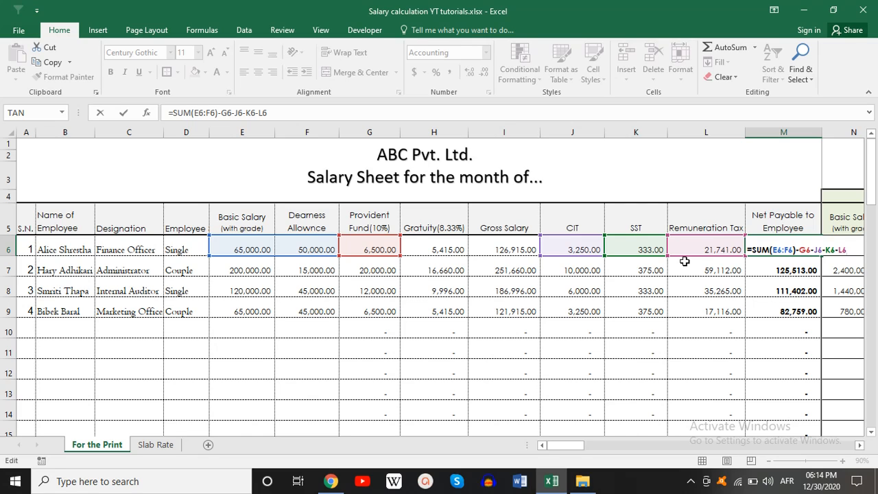
{"action": "key", "text": "ctrl+Return"}
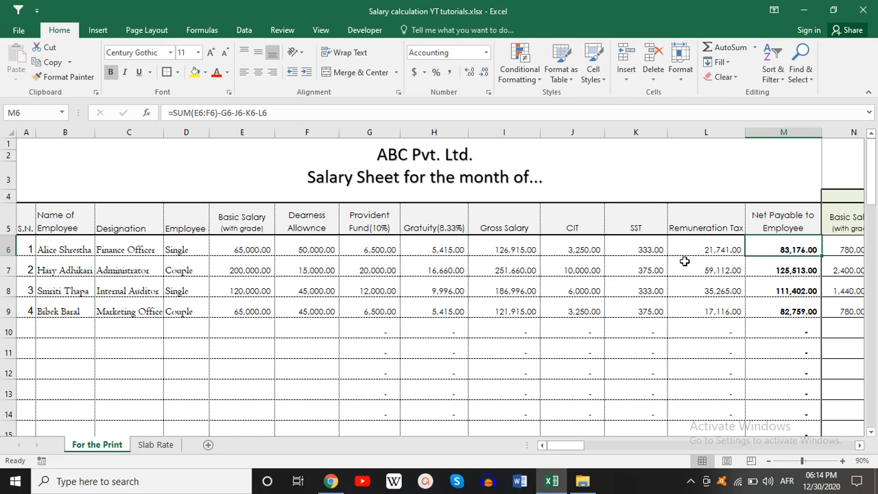
{"action": "key", "text": "Right"}
{"action": "key", "text": "Right"}
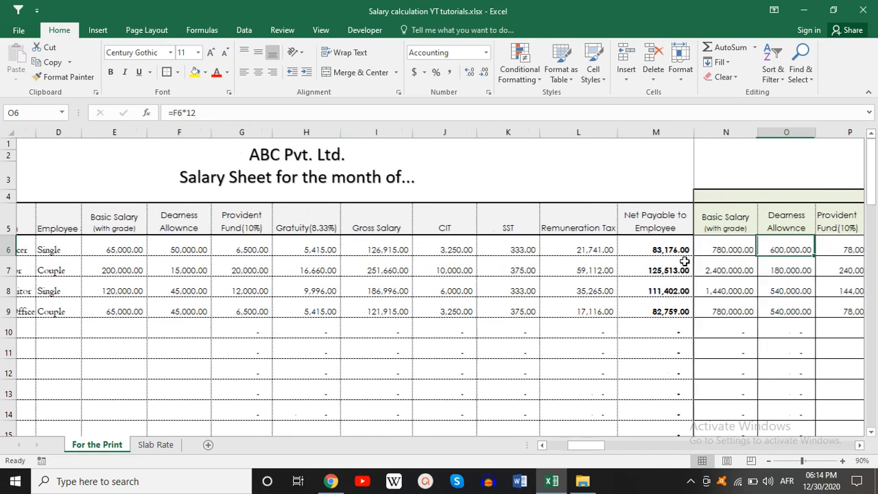
{"action": "key", "text": "Left"}
{"action": "key", "text": "Left"}
{"action": "key", "text": "Left"}
{"action": "key", "text": "Left"}
{"action": "key", "text": "Left"}
{"action": "key", "text": "Left"}
{"action": "key", "text": "Left"}
{"action": "key", "text": "Left"}
{"action": "key", "text": "Left"}
{"action": "key", "text": "Left"}
{"action": "key", "text": "Left"}
{"action": "key", "text": "Left"}
{"action": "key", "text": "Left"}
{"action": "key", "text": "Left"}
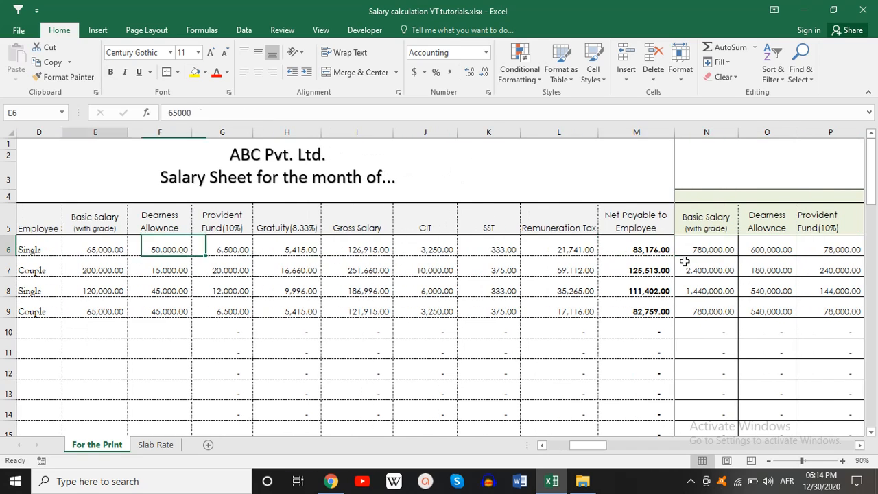
{"action": "key", "text": "Right"}
{"action": "key", "text": "Right"}
{"action": "key", "text": "Right"}
{"action": "key", "text": "Right"}
{"action": "key", "text": "Right"}
{"action": "key", "text": "Right"}
{"action": "key", "text": "Right"}
{"action": "key", "text": "Right"}
{"action": "key", "text": "Right"}
{"action": "key", "text": "Right"}
{"action": "key", "text": "Right"}
{"action": "key", "text": "Right"}
{"action": "key", "text": "Right"}
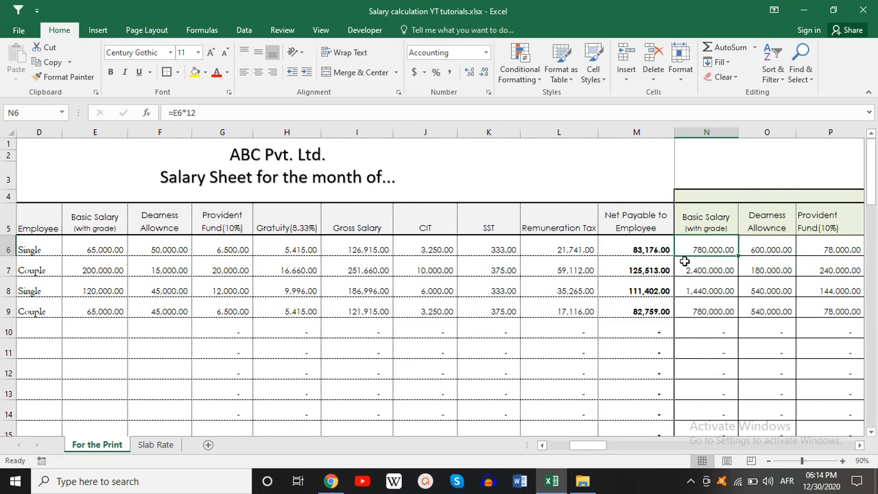
{"action": "key", "text": "Right"}
{"action": "key", "text": "Left"}
{"action": "key", "text": "Right"}
{"action": "key", "text": "Right"}
{"action": "key", "text": "Right"}
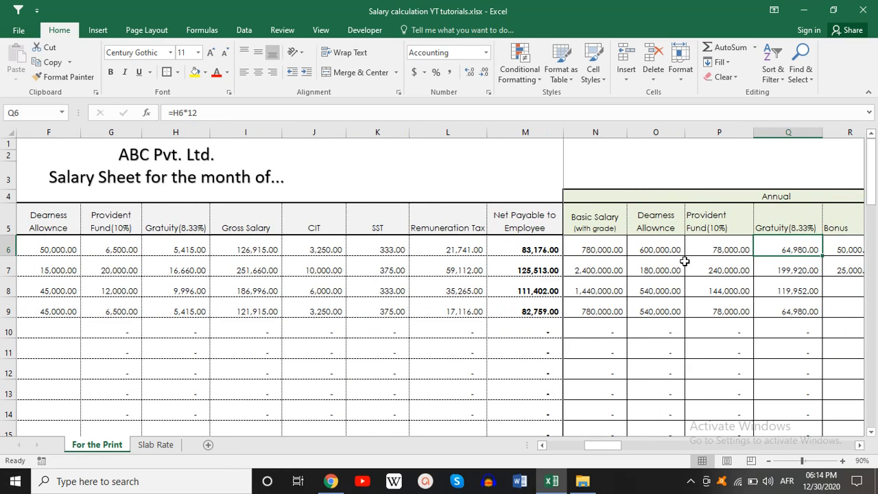
{"action": "key", "text": "Right"}
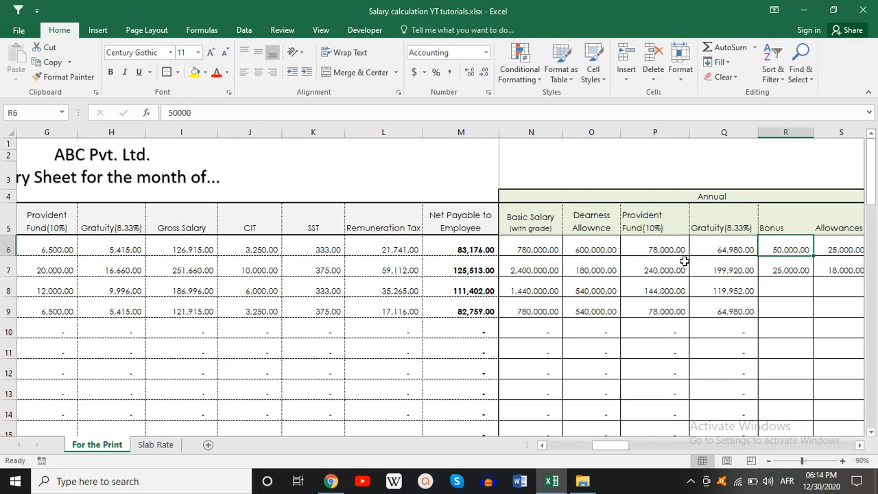
{"action": "key", "text": "Left"}
{"action": "key", "text": "Left"}
{"action": "key", "text": "Left"}
{"action": "key", "text": "Left"}
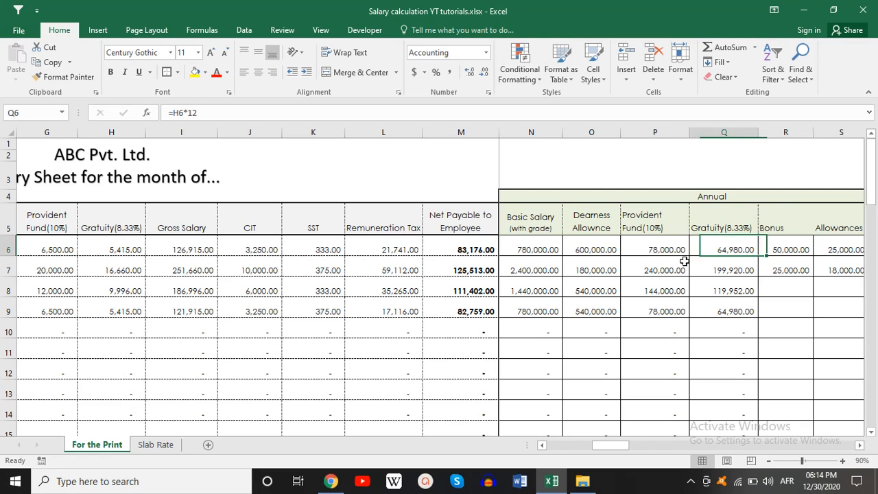
{"action": "key", "text": "Right"}
{"action": "key", "text": "Right"}
{"action": "key", "text": "Right"}
{"action": "key", "text": "Right"}
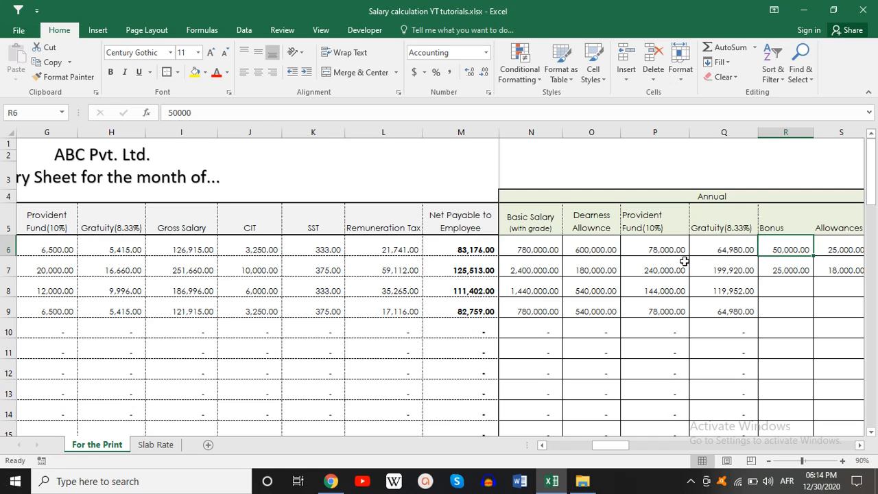
{"action": "key", "text": "Right"}
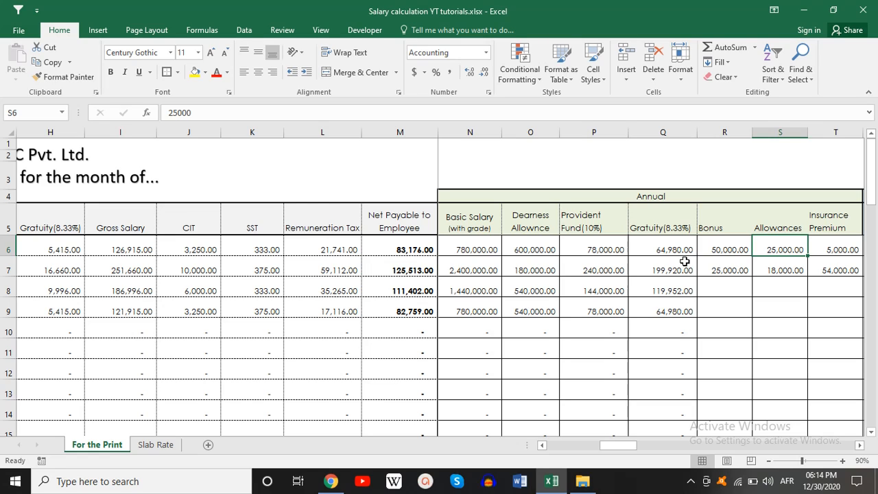
{"action": "key", "text": "Right"}
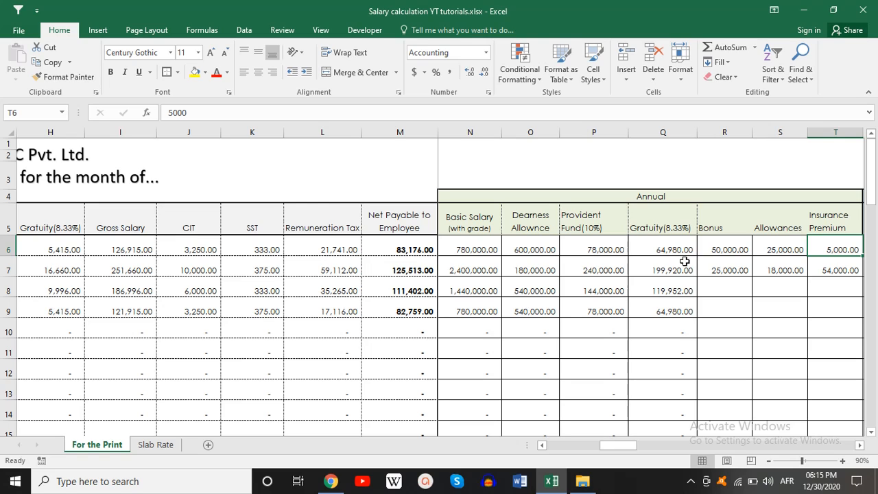
{"action": "key", "text": "Right"}
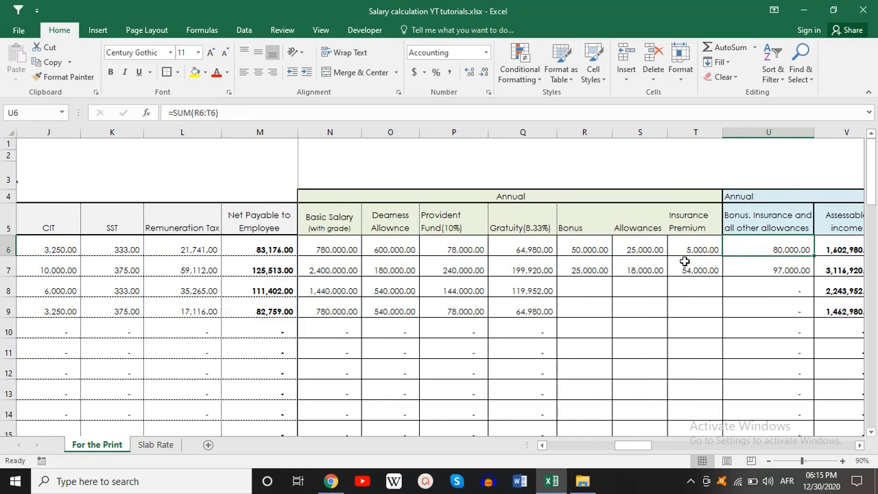
{"action": "scroll", "coordinate": [684, 262], "scroll_direction": "right", "scroll_amount": 2}
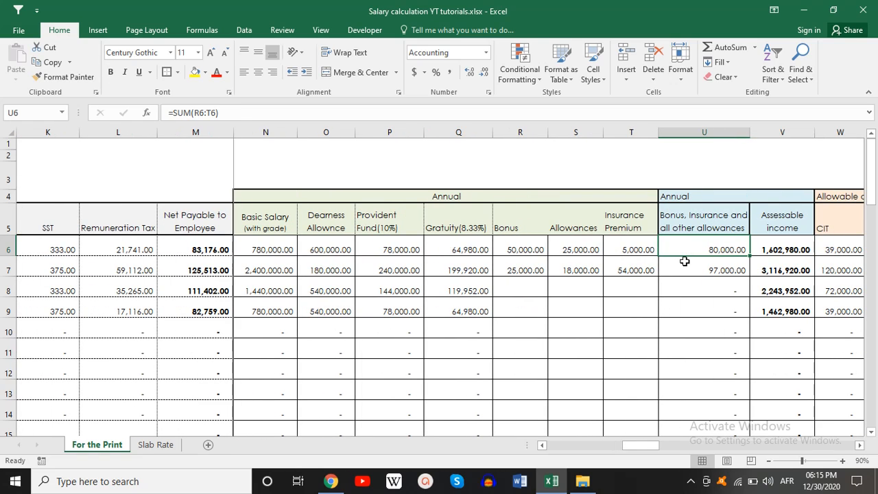
{"action": "key", "text": "Down"}
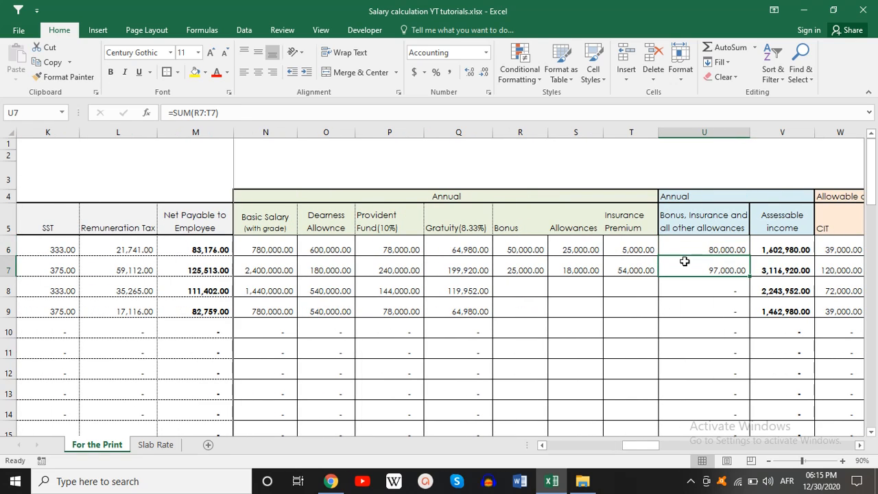
{"action": "key", "text": "Right"}
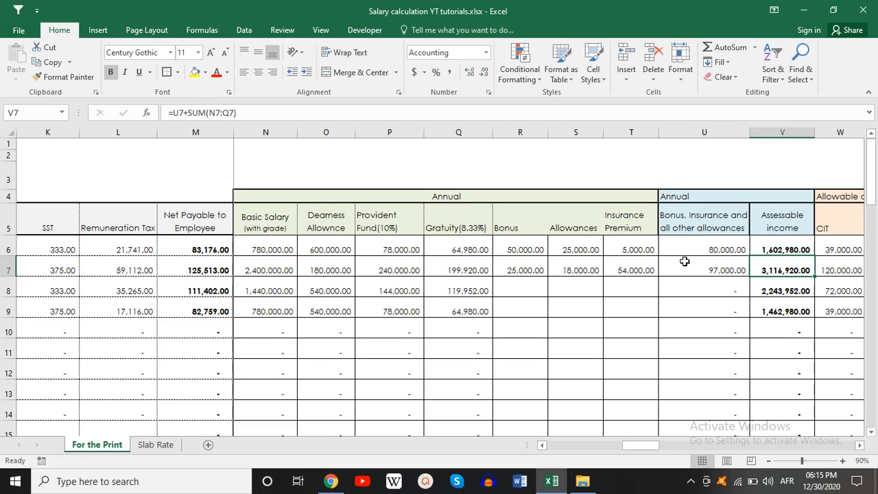
{"action": "key", "text": "Up"}
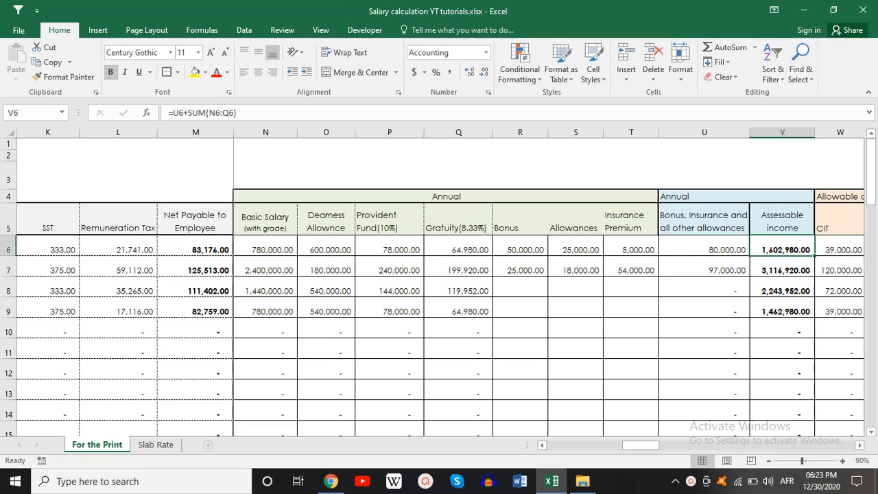
{"action": "key", "text": "F2"}
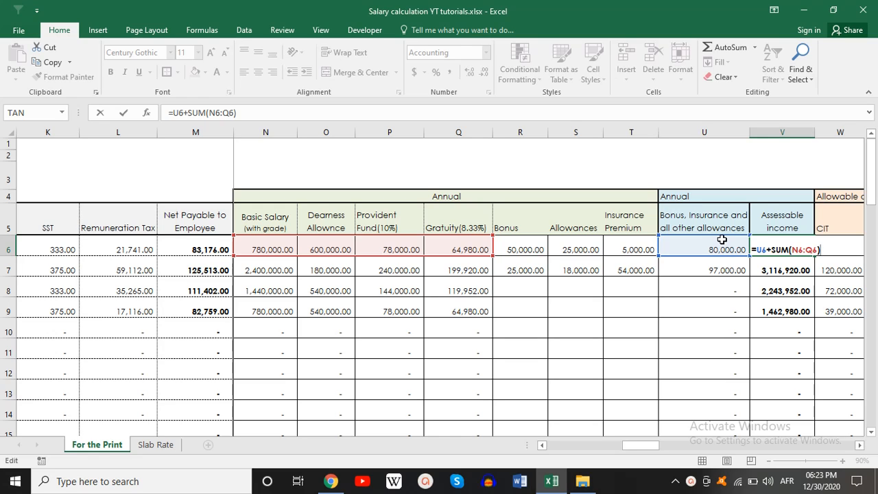
{"action": "key", "text": "ctrl+Return"}
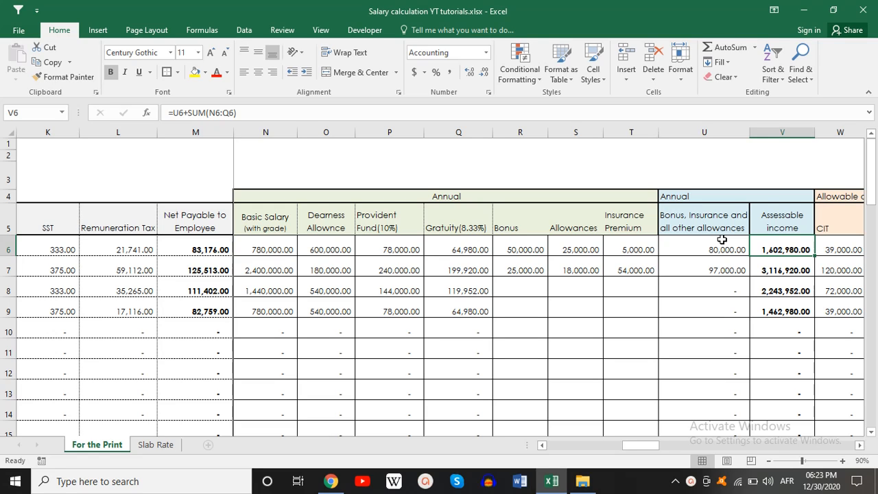
{"action": "key", "text": "Right"}
{"action": "key", "text": "Right"}
{"action": "key", "text": "Right"}
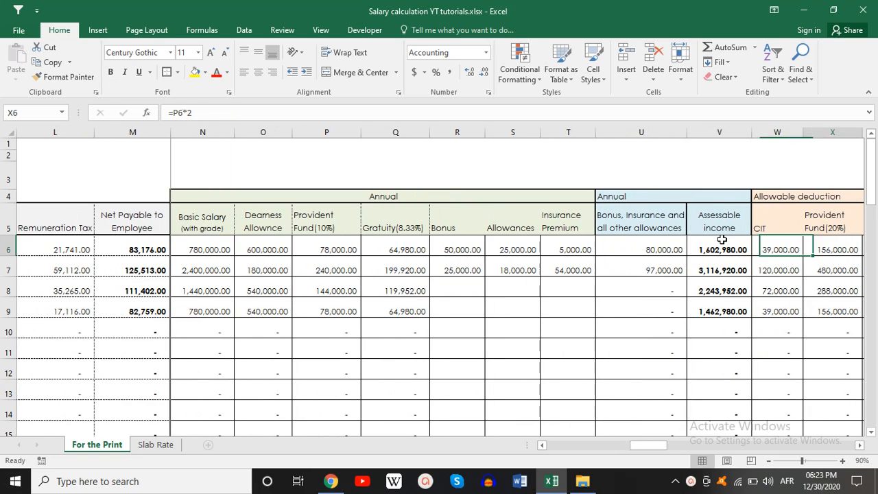
{"action": "key", "text": "Left"}
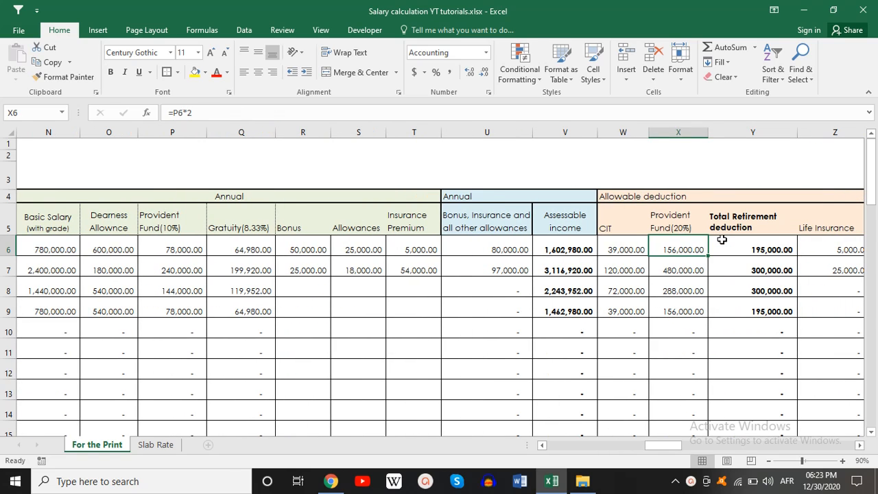
{"action": "key", "text": "Left"}
{"action": "key", "text": "Right"}
{"action": "left_click", "coordinate": [737, 225]}
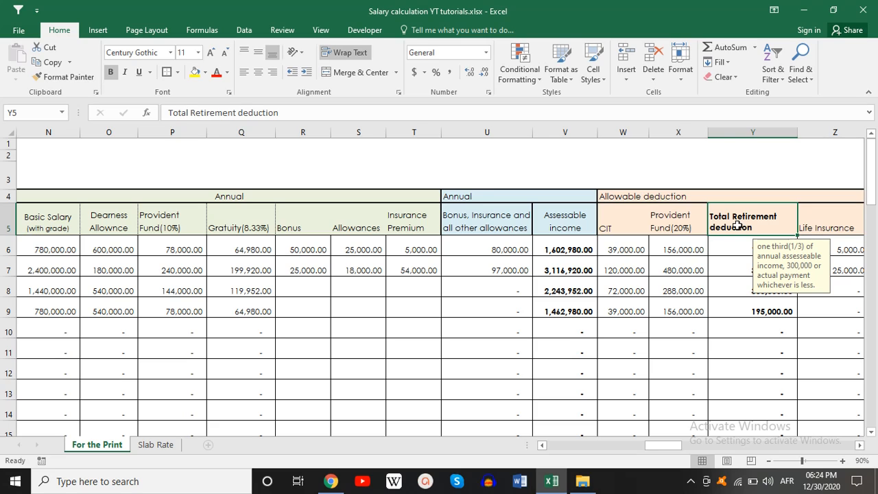
{"action": "key", "text": "Down"}
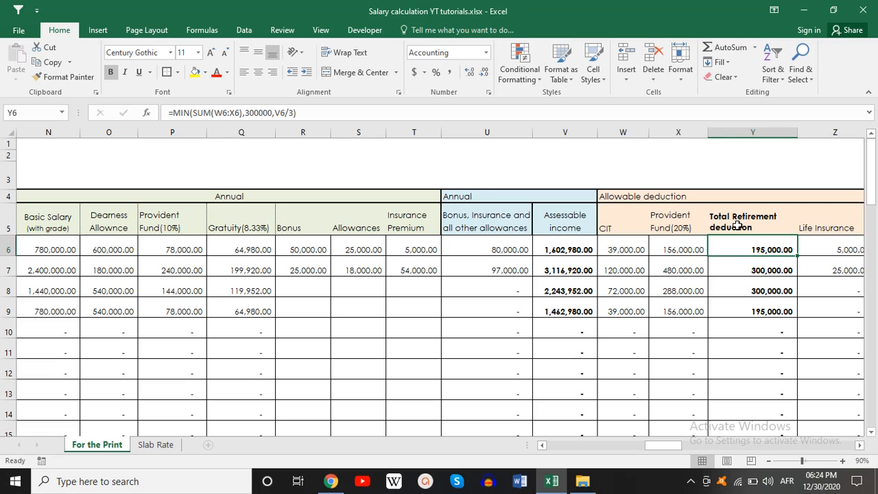
{"action": "key", "text": "Left"}
{"action": "key", "text": "Left"}
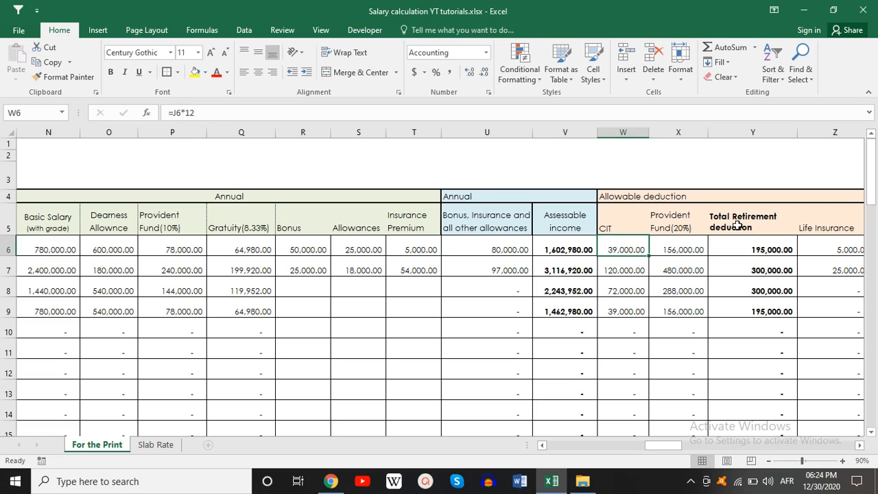
{"action": "key", "text": "Right"}
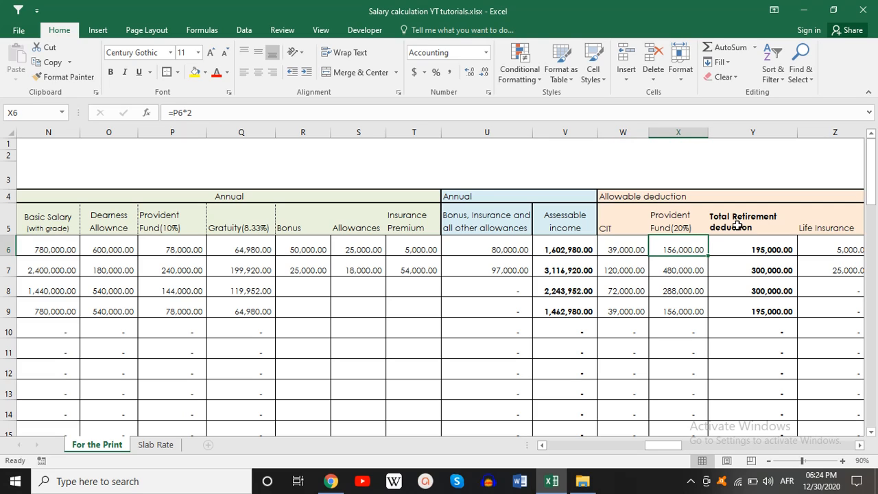
{"action": "key", "text": "Right"}
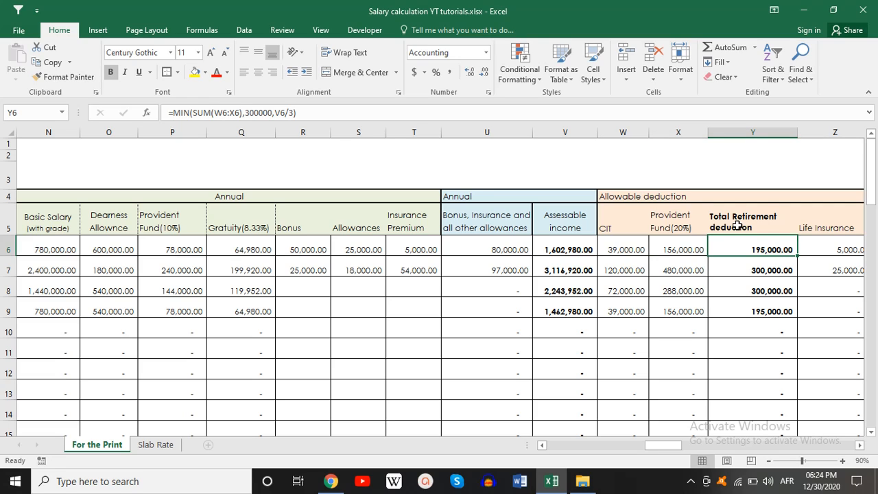
{"action": "key", "text": "Down"}
{"action": "key", "text": "Left"}
{"action": "key", "text": "Left"}
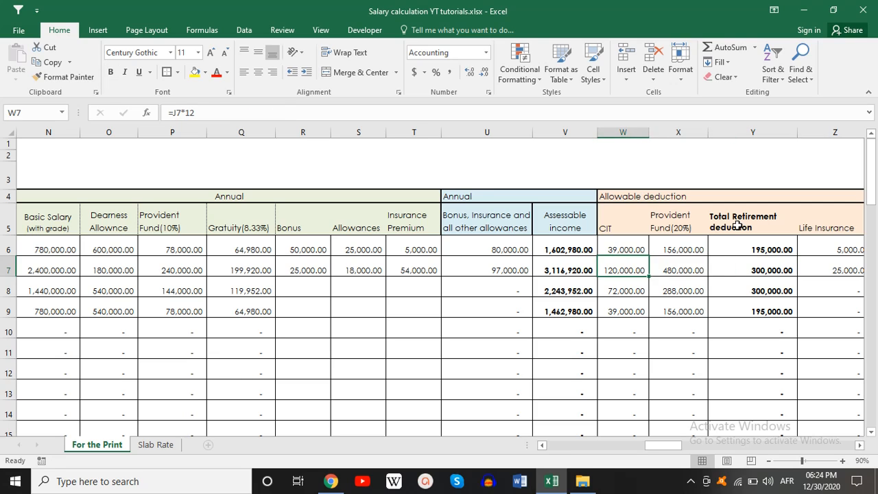
{"action": "key", "text": "shift+Right"}
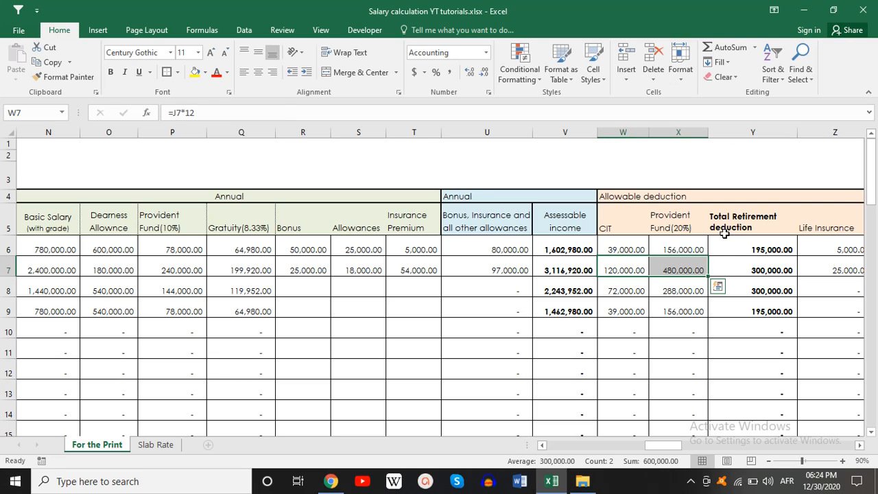
{"action": "left_click", "coordinate": [757, 270]}
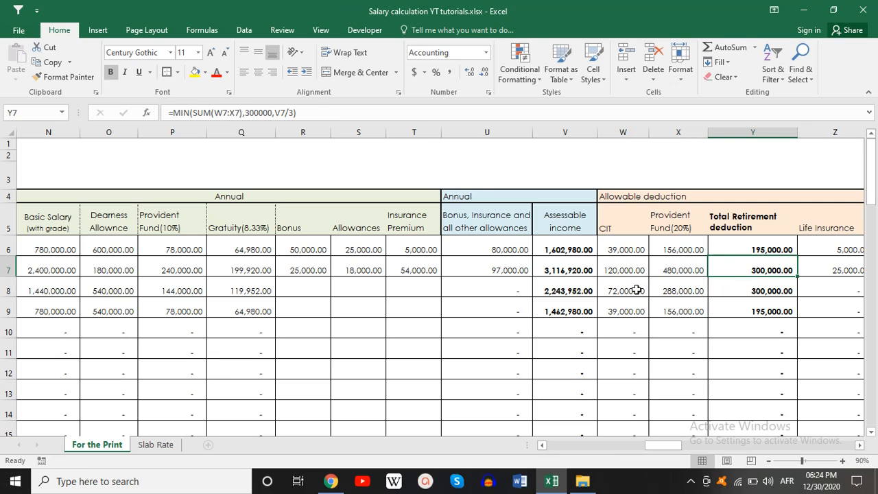
{"action": "left_click_drag", "start_coordinate": [681, 288], "coordinate": [630, 291]}
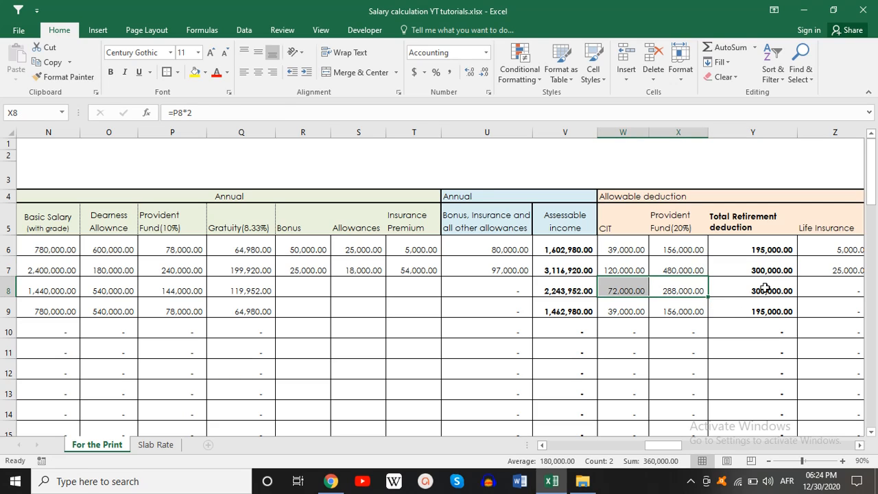
{"action": "left_click", "coordinate": [774, 218]}
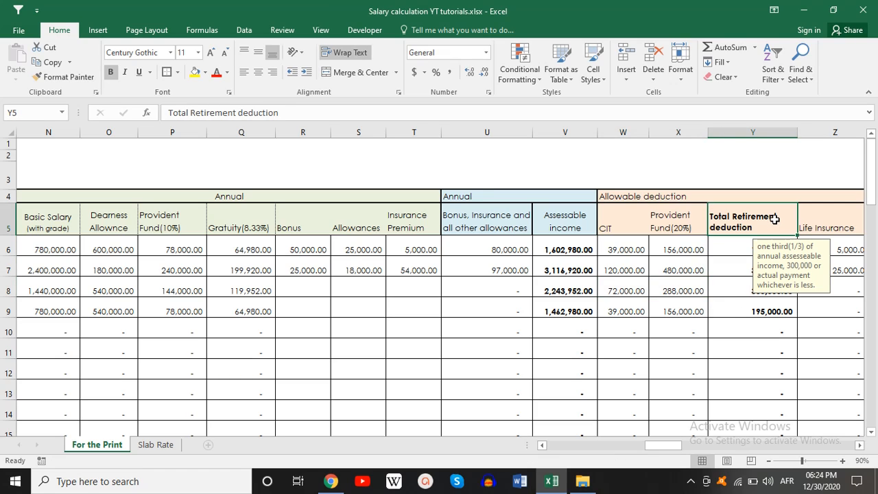
{"action": "left_click", "coordinate": [738, 245]}
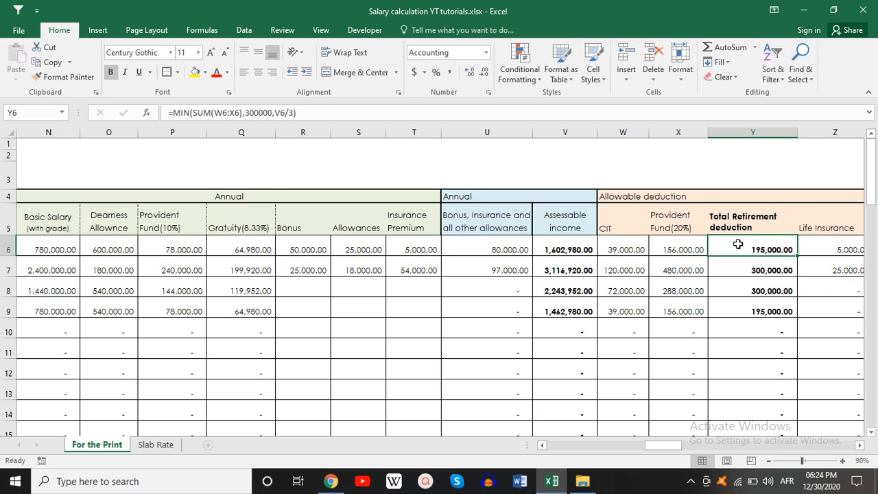
{"action": "key", "text": "Right"}
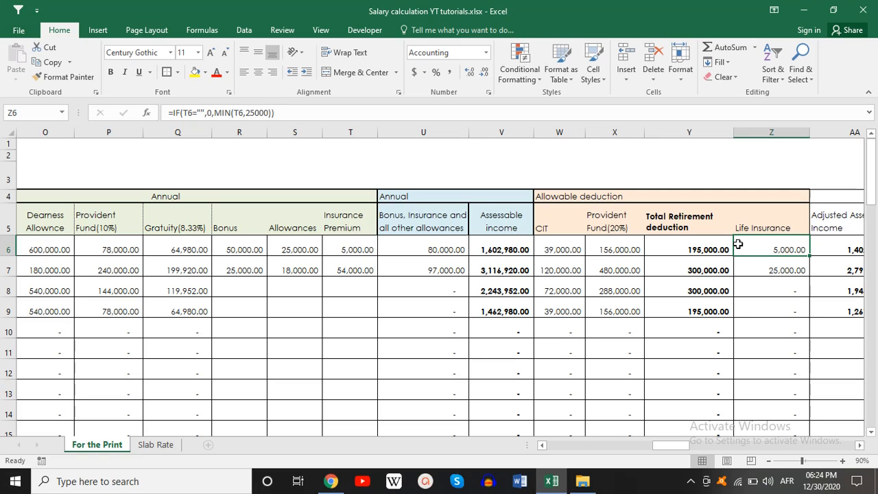
Enter 29,000 as the first employee's insurance premium in T6 and verify the 25,000 life insurance cap
{"action": "key", "text": "Down"}
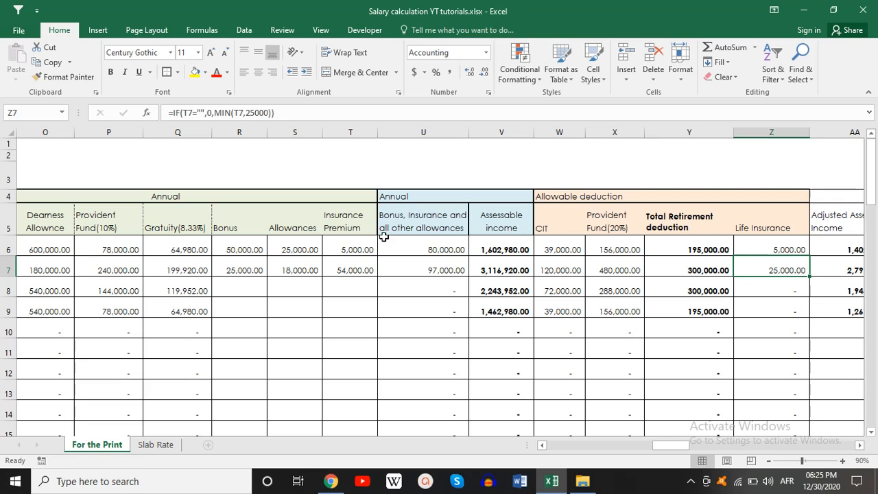
{"action": "left_click", "coordinate": [359, 243]}
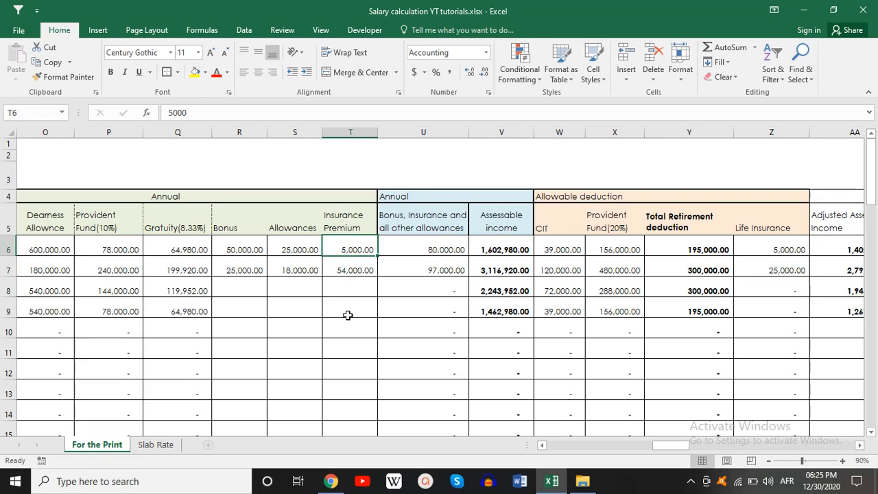
{"action": "type", "text": "29000"}
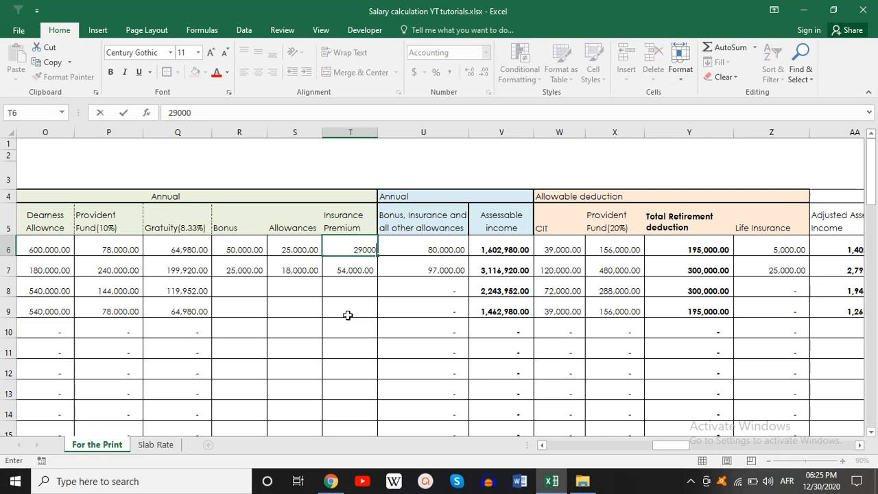
{"action": "key", "text": "Return"}
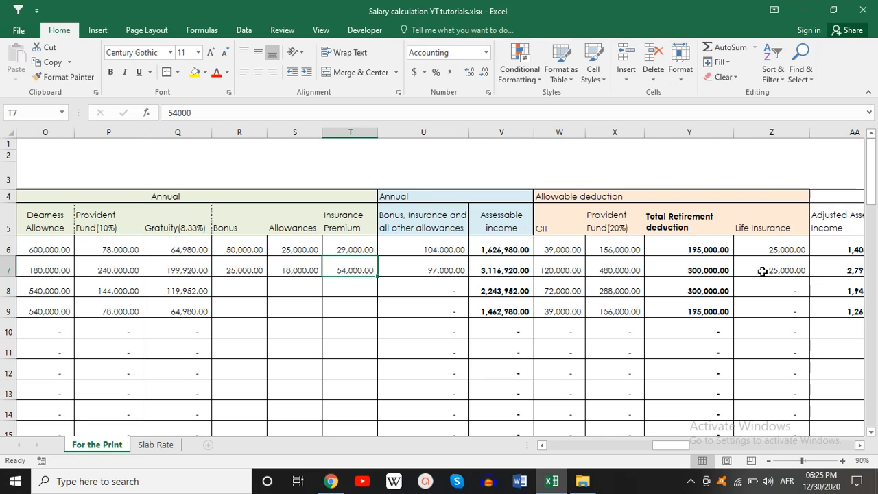
{"action": "left_click", "coordinate": [790, 249]}
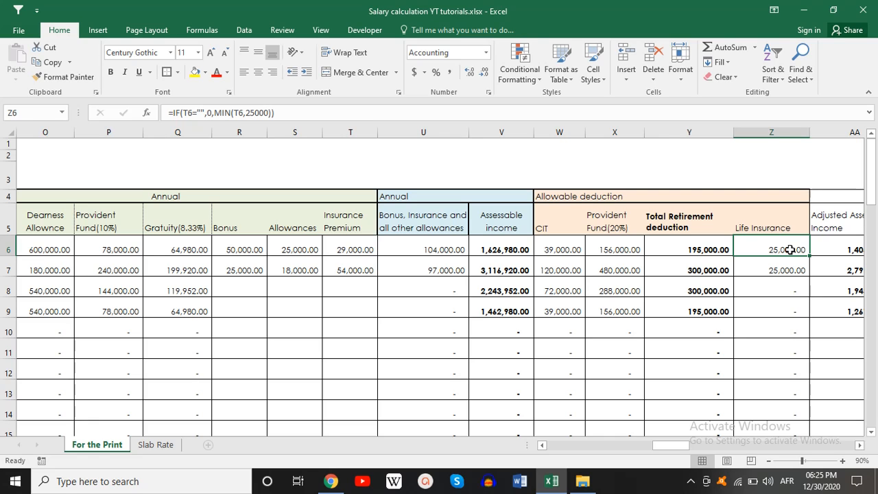
{"action": "key", "text": "Right"}
{"action": "key", "text": "Right"}
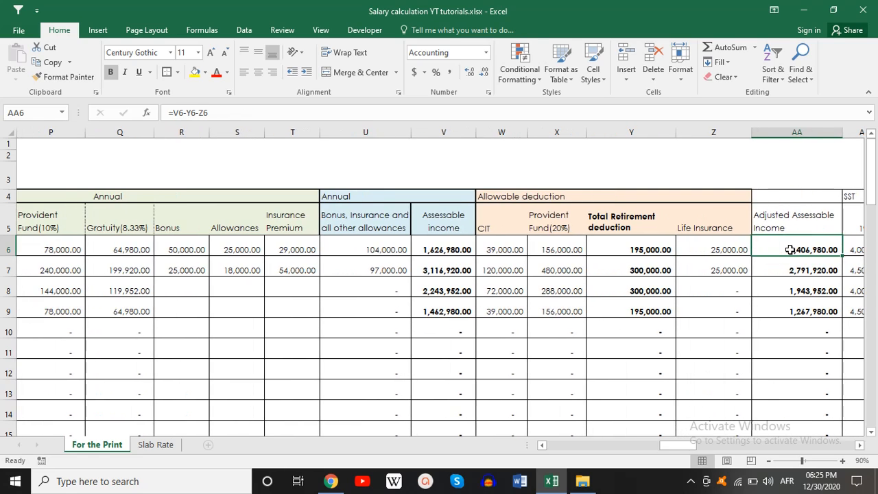
{"action": "key", "text": "Left"}
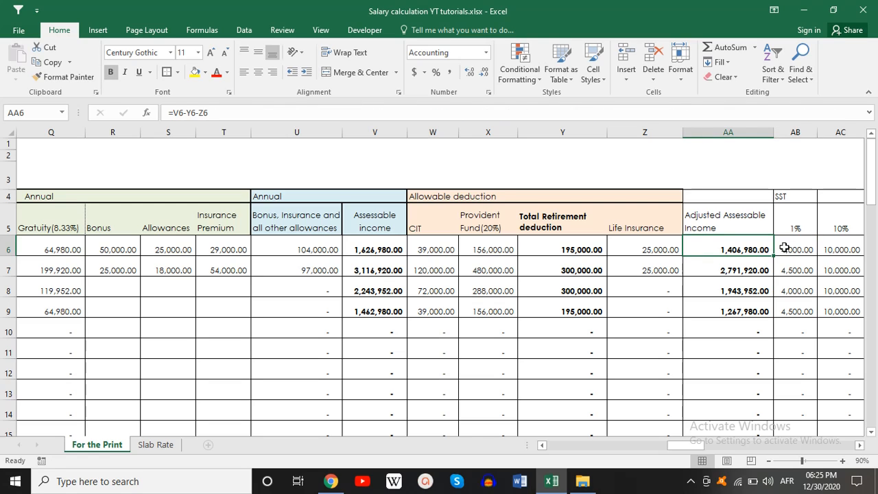
{"action": "key", "text": "F2"}
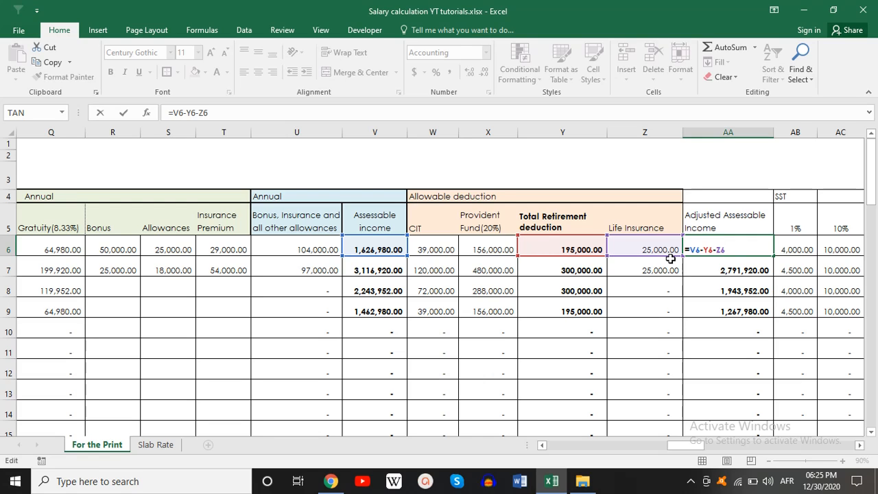
{"action": "key", "text": "ctrl+Return"}
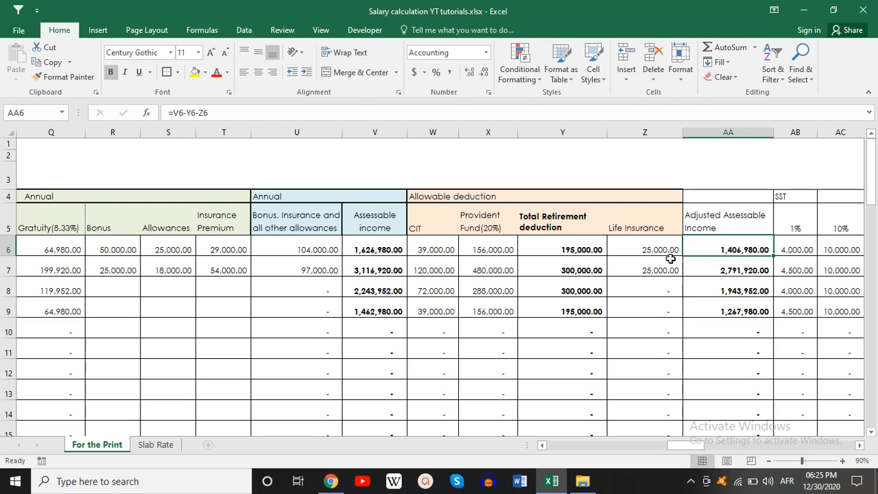
{"action": "key", "text": "Right"}
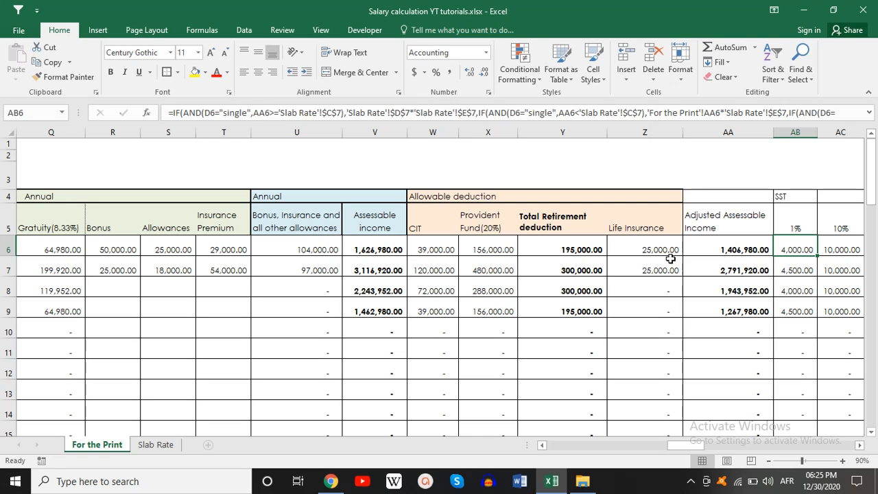
{"action": "key", "text": "F2"}
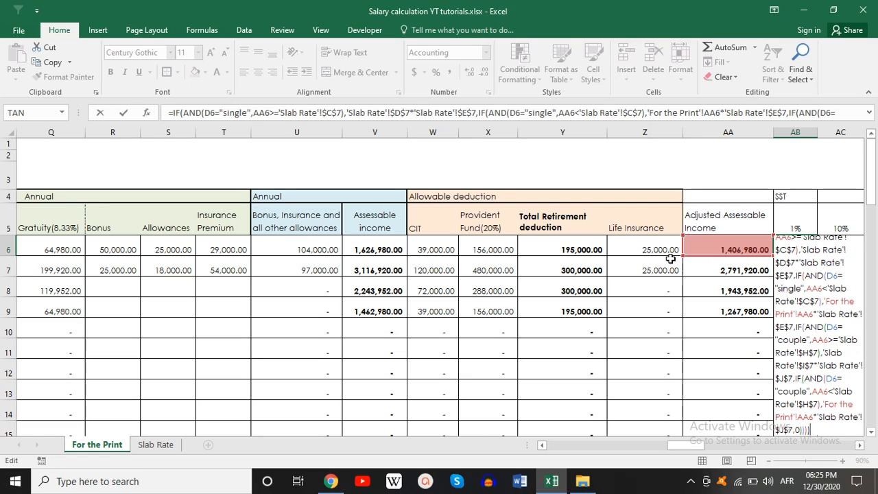
{"action": "key", "text": "ctrl+Return"}
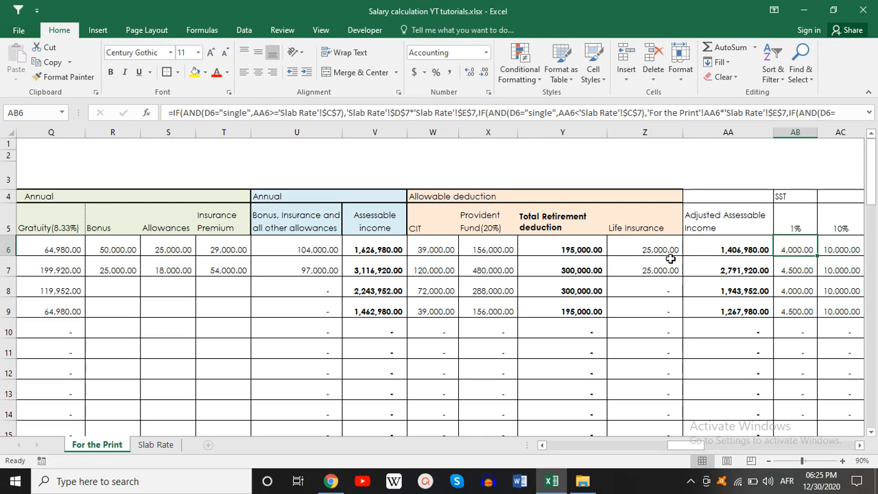
{"action": "key", "text": "Right"}
{"action": "key", "text": "Right"}
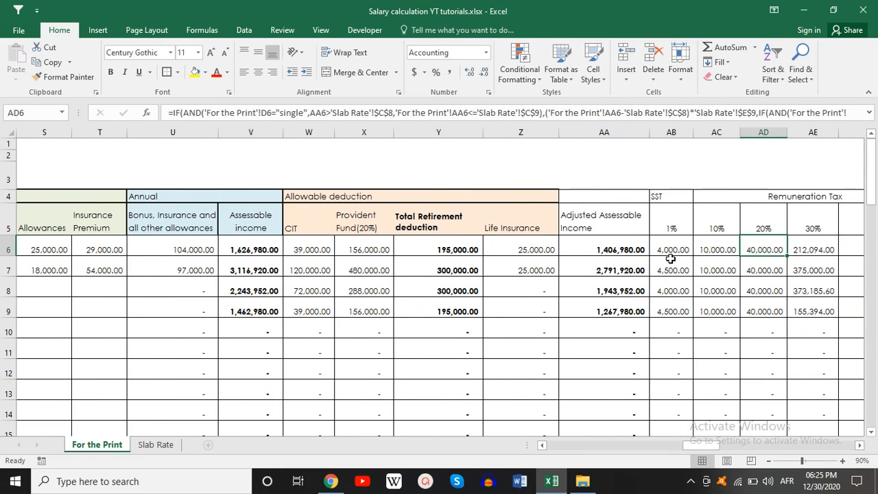
{"action": "key", "text": "Left"}
{"action": "key", "text": "Left"}
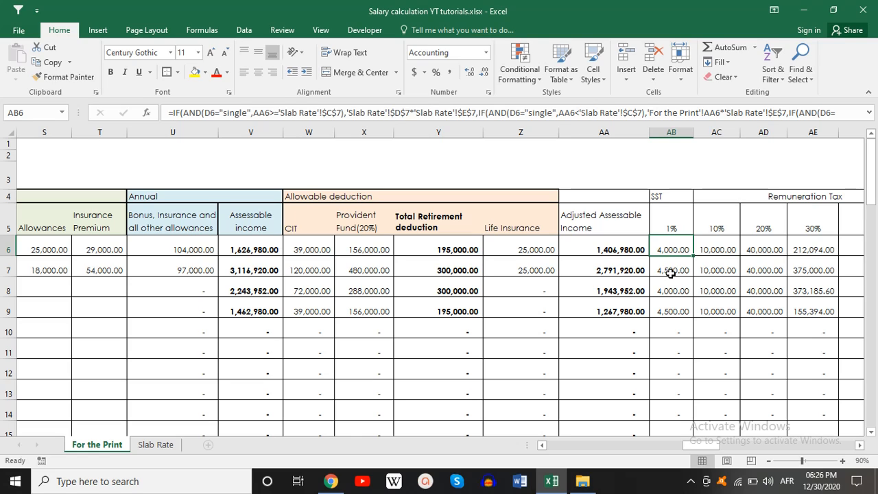
{"action": "left_click", "coordinate": [675, 271]}
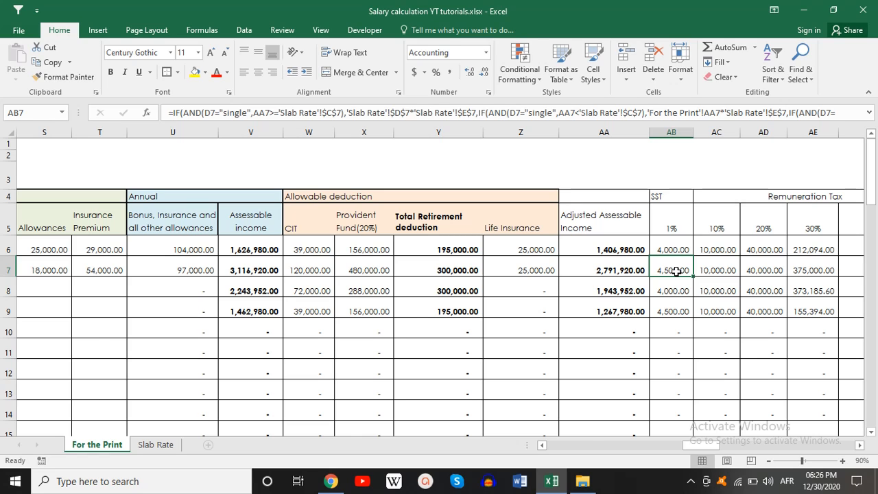
{"action": "key", "text": "Home"}
{"action": "key", "text": "Right"}
{"action": "key", "text": "Right"}
{"action": "key", "text": "Right"}
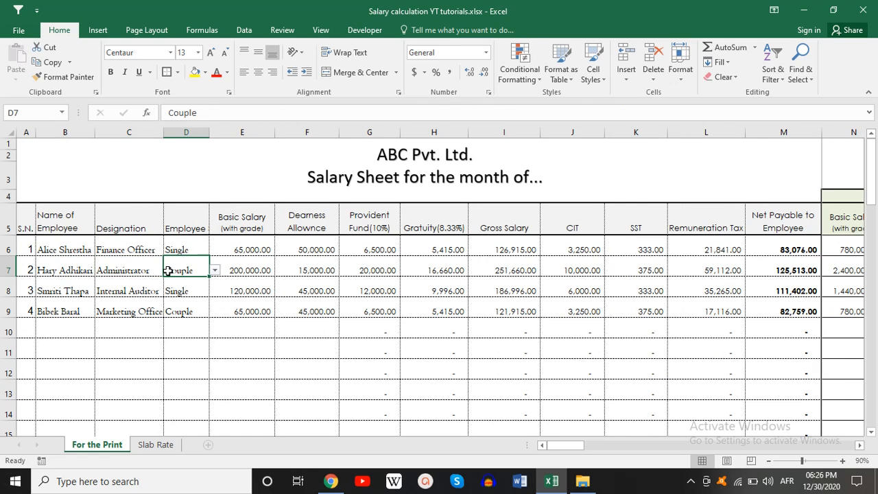
Review the employees' SST, 10% remuneration tax, adjusted assessable income and 36% tax figures
{"action": "key", "text": "ctrl+Right"}
{"action": "key", "text": "Left"}
{"action": "key", "text": "Left"}
{"action": "key", "text": "Left"}
{"action": "key", "text": "Left"}
{"action": "key", "text": "Left"}
{"action": "key", "text": "Left"}
{"action": "key", "text": "Left"}
{"action": "key", "text": "Left"}
{"action": "key", "text": "Left"}
{"action": "key", "text": "Left"}
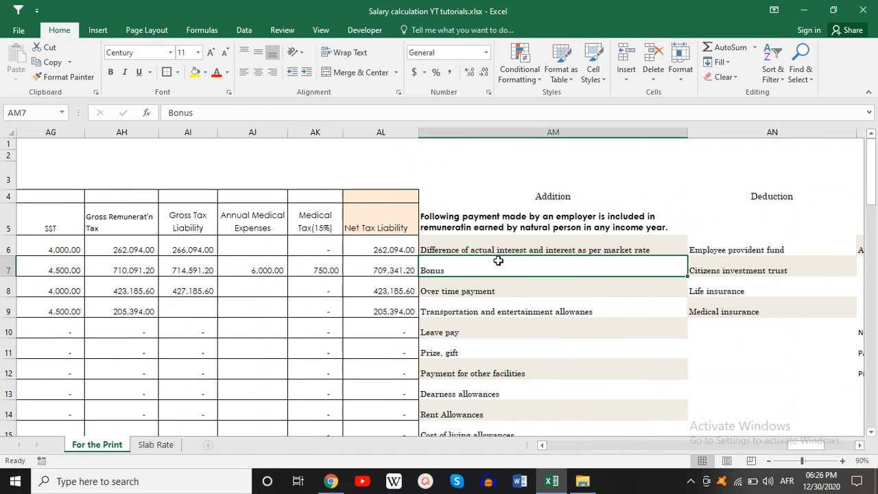
{"action": "key", "text": "Left"}
{"action": "key", "text": "Left"}
{"action": "key", "text": "Left"}
{"action": "key", "text": "Left"}
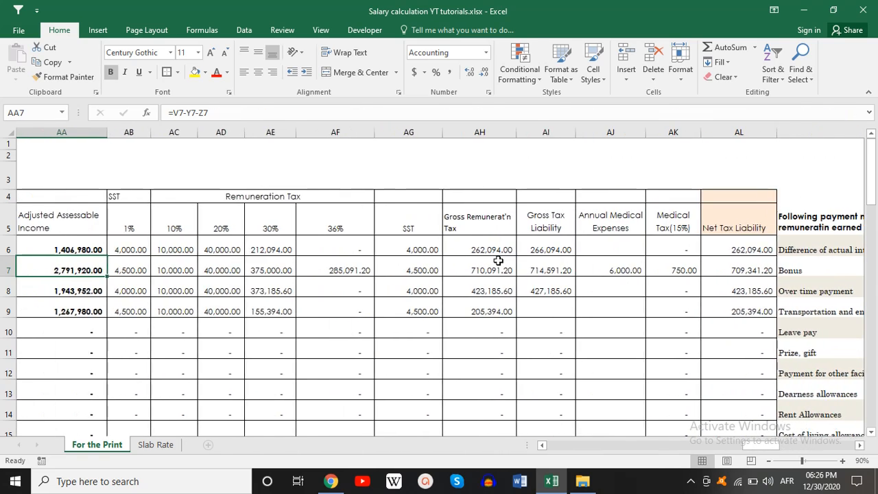
{"action": "key", "text": "Right"}
{"action": "key", "text": "Right"}
{"action": "key", "text": "Right"}
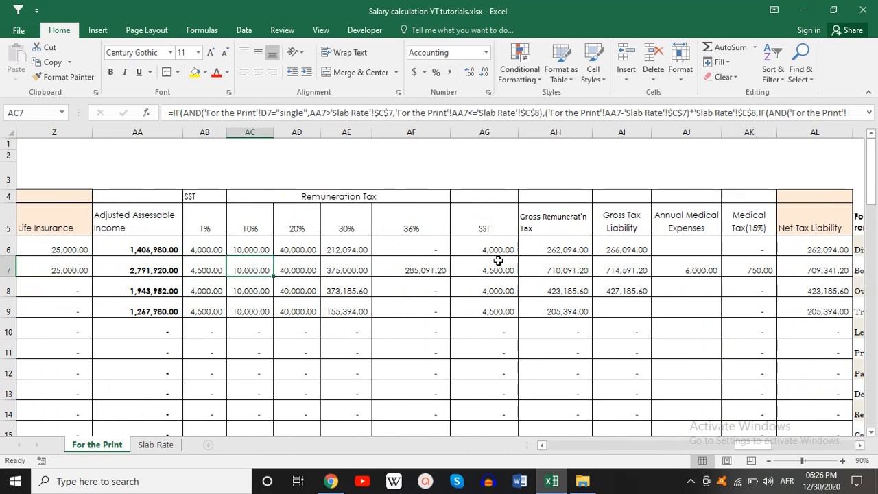
{"action": "key", "text": "Right"}
{"action": "key", "text": "Right"}
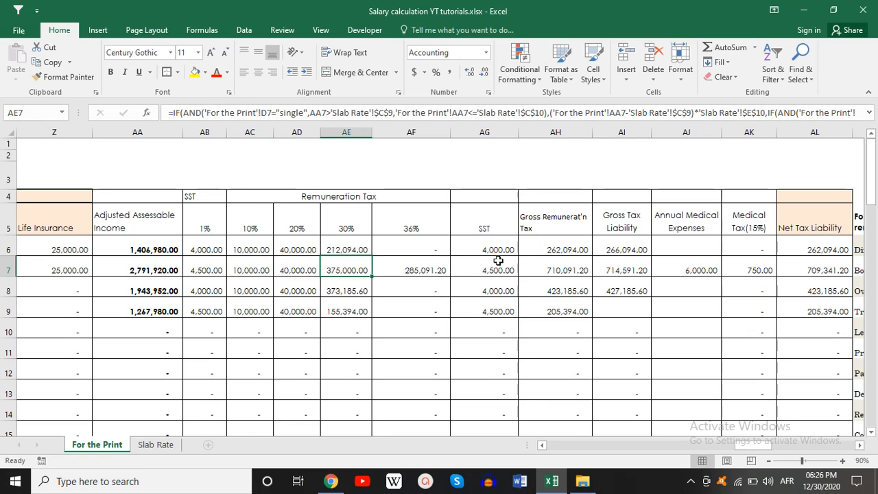
{"action": "left_click", "coordinate": [147, 310]}
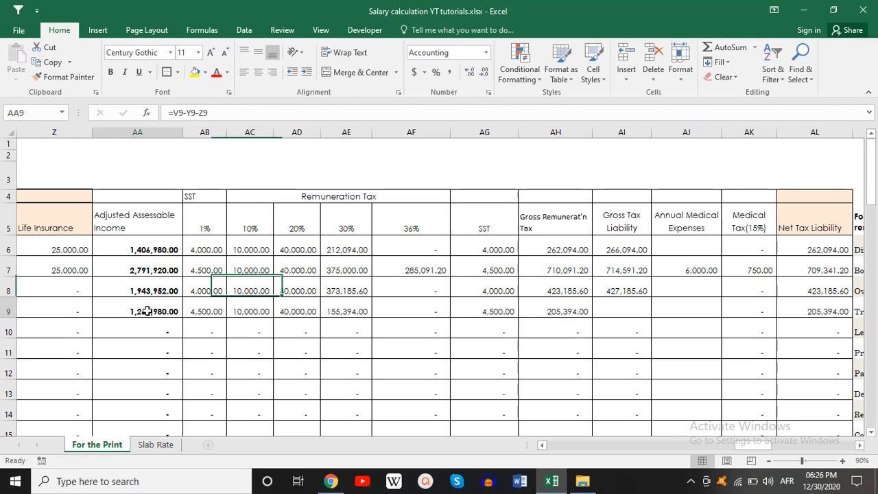
{"action": "left_click", "coordinate": [419, 308]}
{"action": "left_click", "coordinate": [130, 291]}
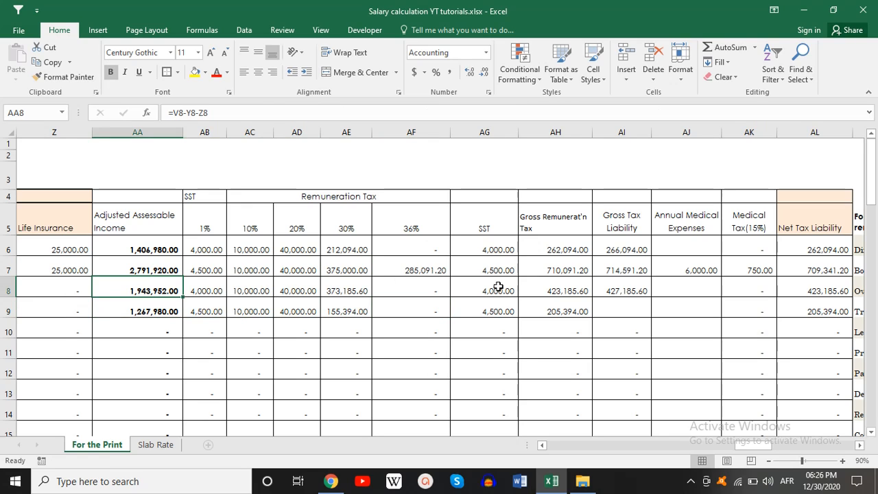
{"action": "left_click", "coordinate": [413, 282]}
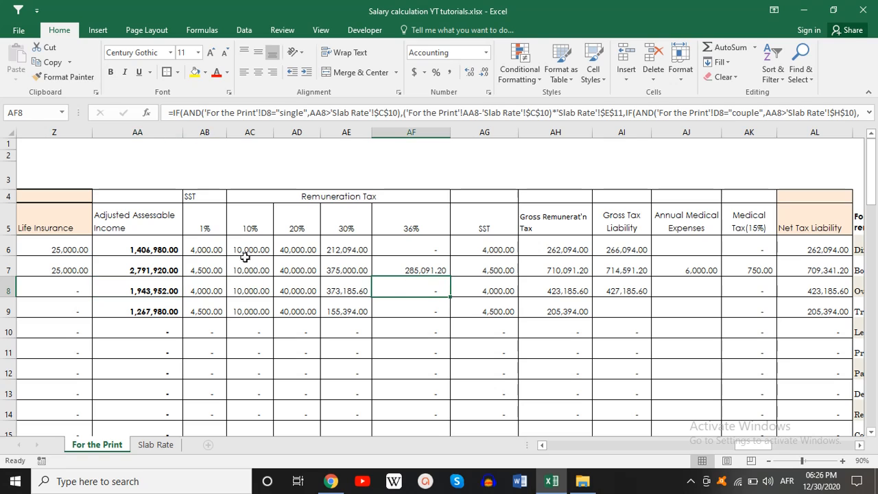
{"action": "left_click", "coordinate": [129, 269]}
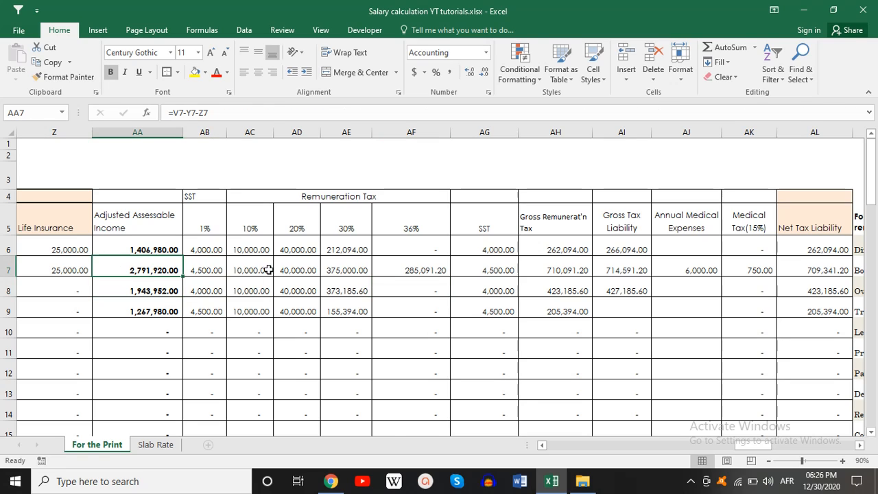
{"action": "left_click", "coordinate": [440, 272]}
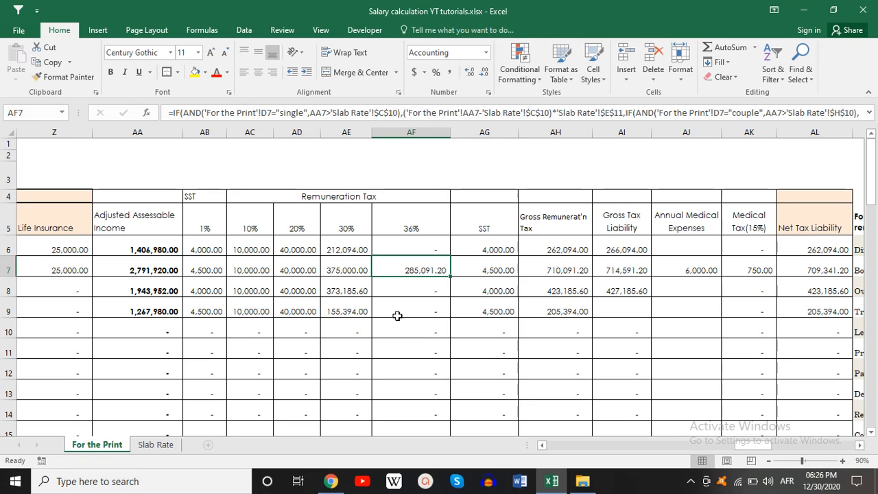
Scan the fourth and third employees' tax totals and bring the Addition notes column into view
{"action": "left_click", "coordinate": [500, 314]}
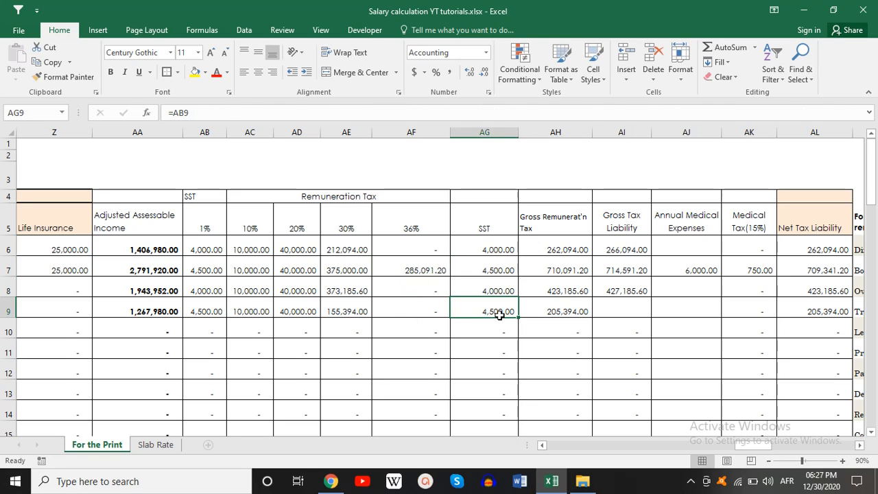
{"action": "key", "text": "Right"}
{"action": "key", "text": "Right"}
{"action": "key", "text": "Right"}
{"action": "key", "text": "Right"}
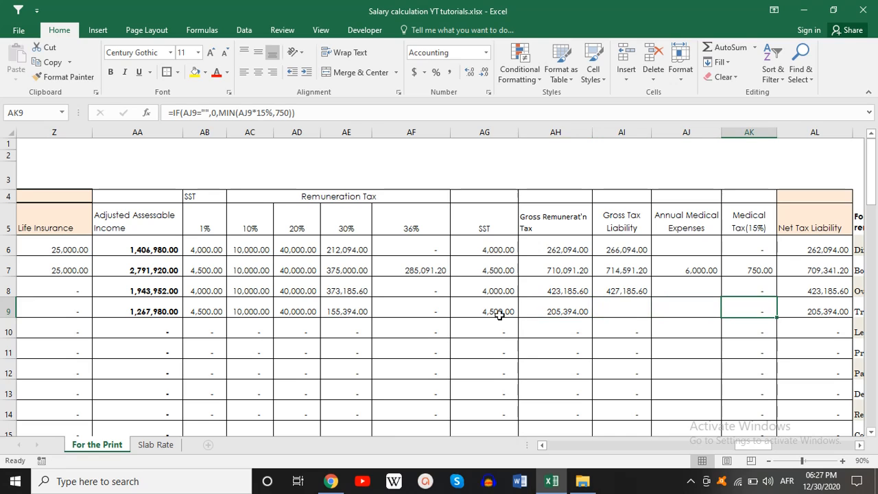
{"action": "key", "text": "Up"}
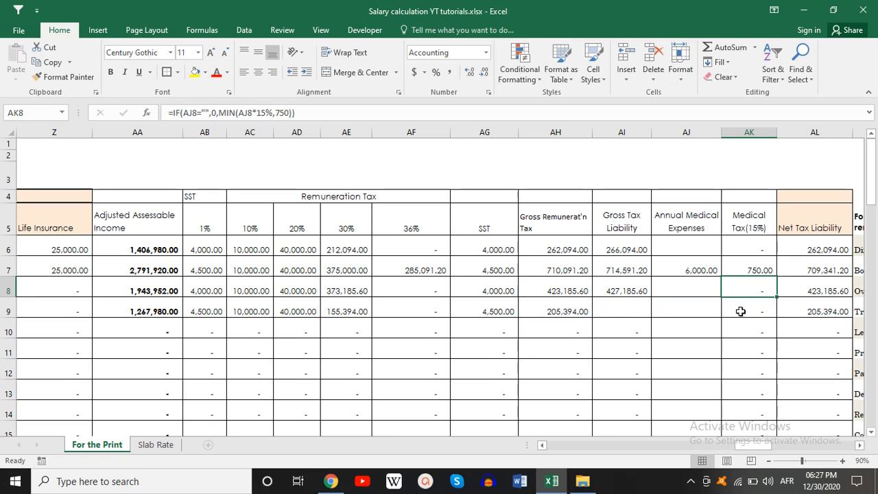
{"action": "key", "text": "Right"}
{"action": "key", "text": "Right"}
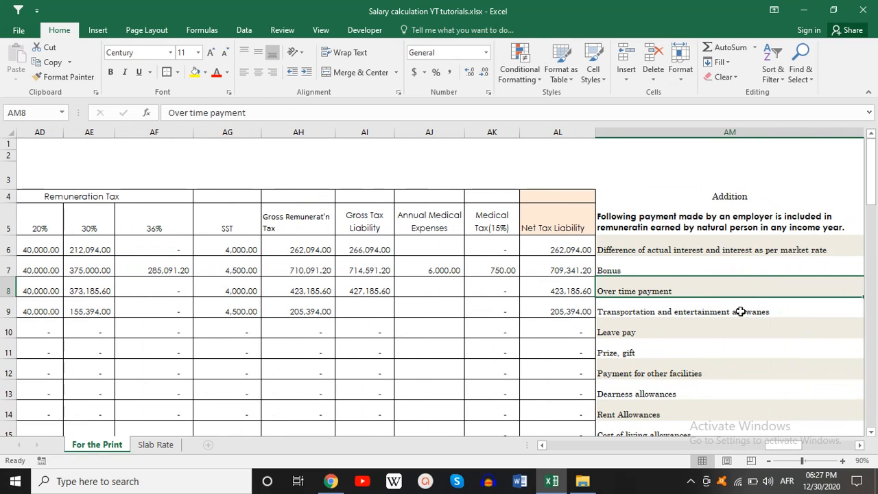
{"action": "left_click", "coordinate": [433, 249]}
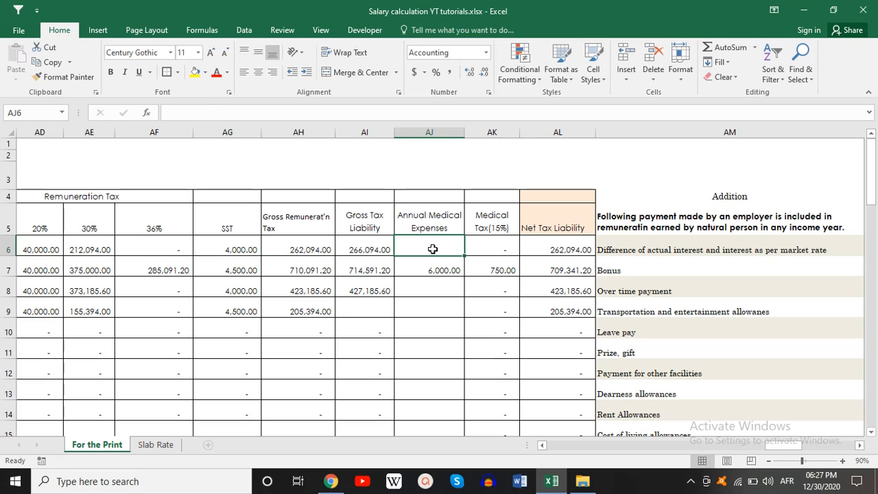
Read the Medical Tax heading note, then enter 4000 as the second employee's annual medical expenses in AJ7
{"action": "key", "text": "Right"}
{"action": "key", "text": "Up"}
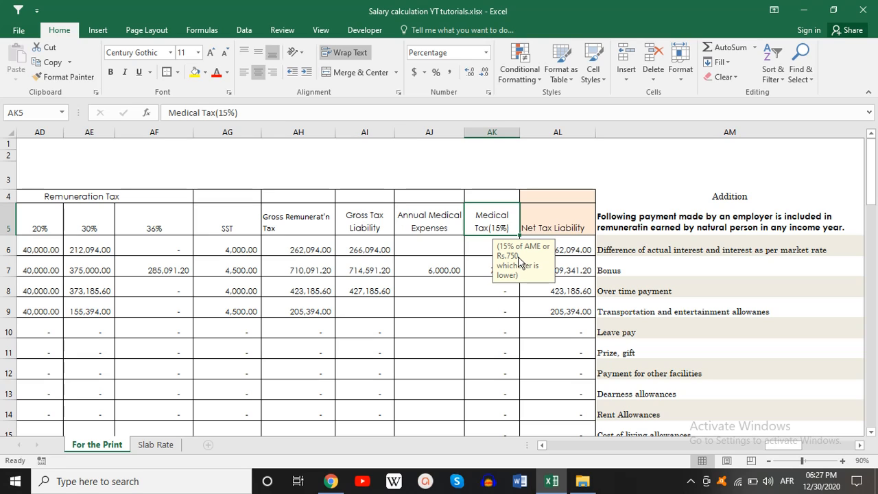
{"action": "key", "text": "Down"}
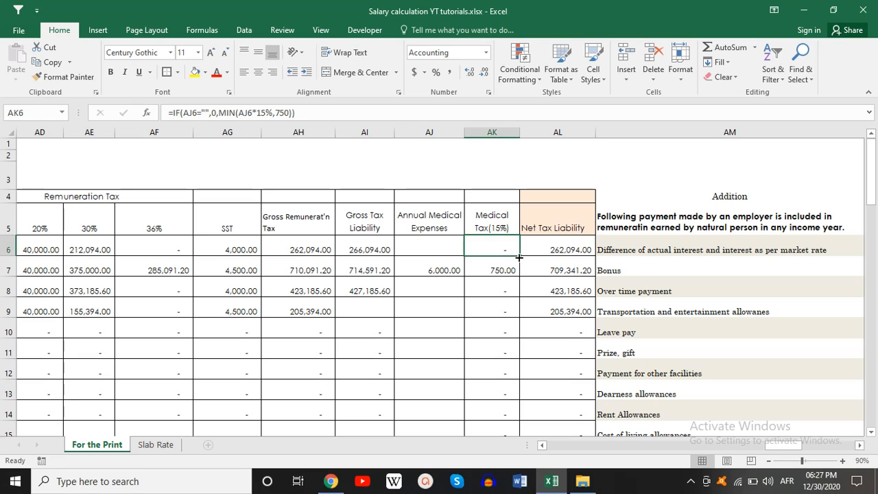
{"action": "key", "text": "Down"}
{"action": "key", "text": "Left"}
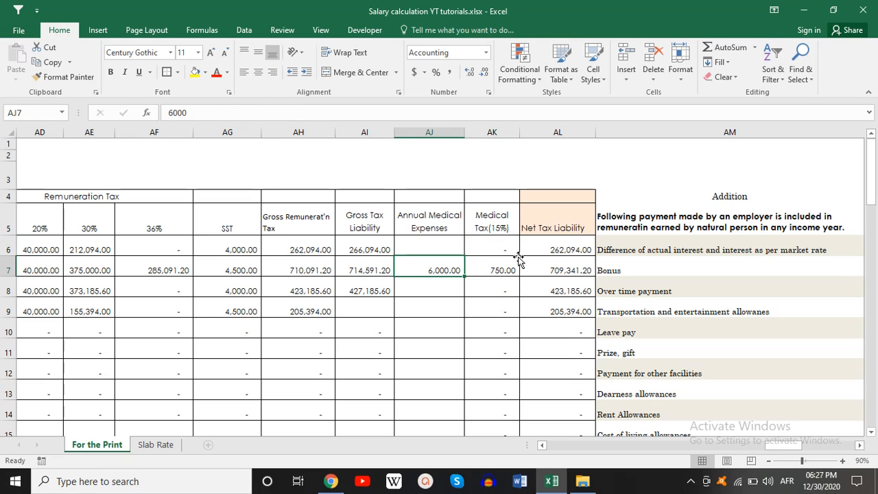
{"action": "type", "text": "4000"}
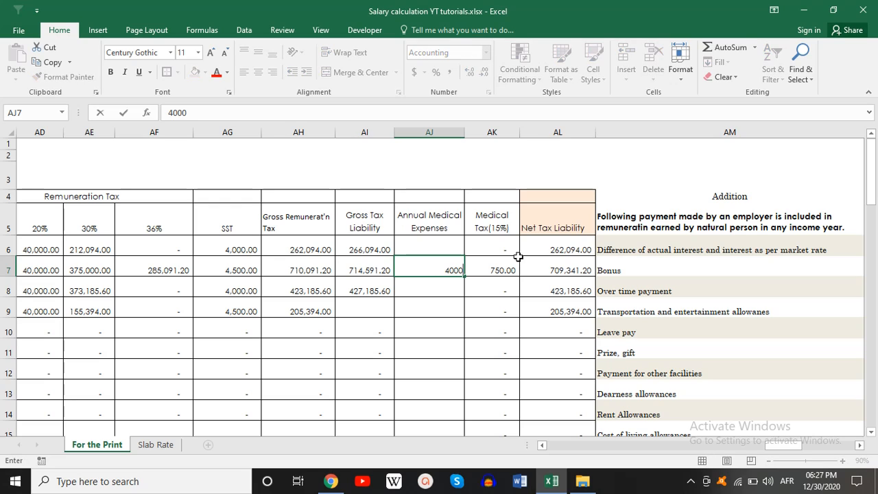
{"action": "key", "text": "Return"}
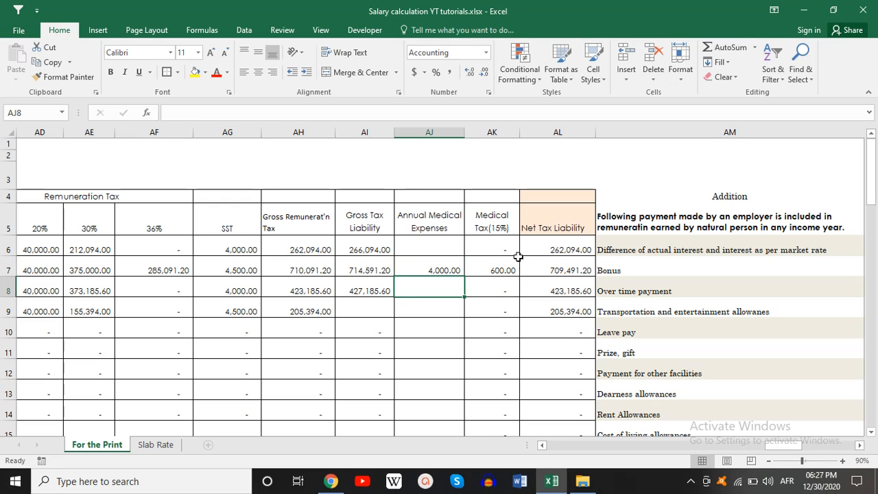
Change AJ7 to 8000, then inspect the medical tax formula in AK7 and net tax liability formula in AL7
{"action": "key", "text": "Up"}
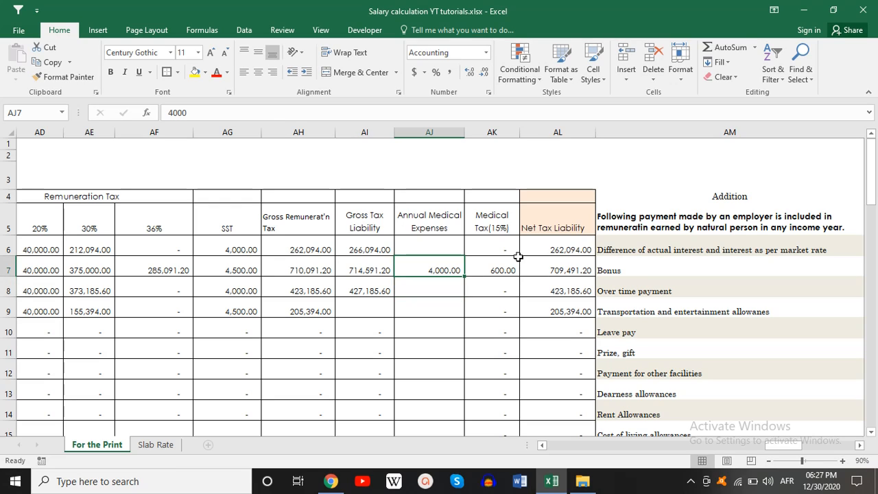
{"action": "type", "text": "8000"}
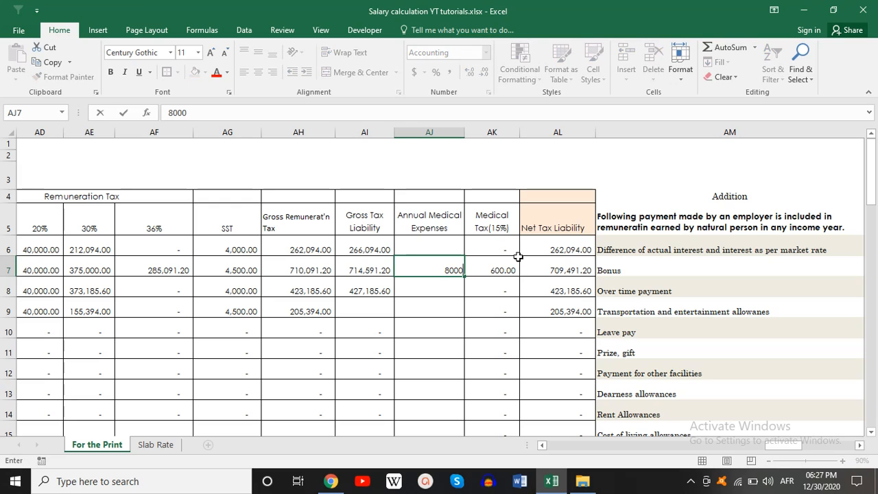
{"action": "key", "text": "Return"}
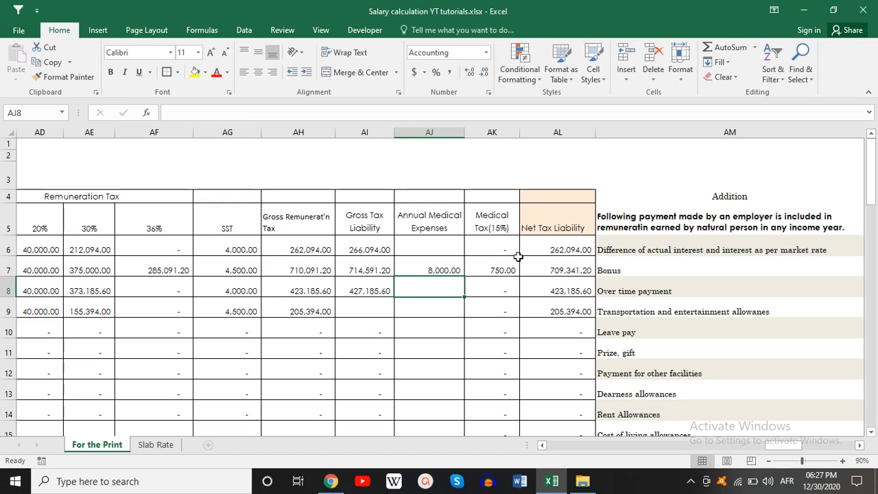
{"action": "key", "text": "Up"}
{"action": "key", "text": "Right"}
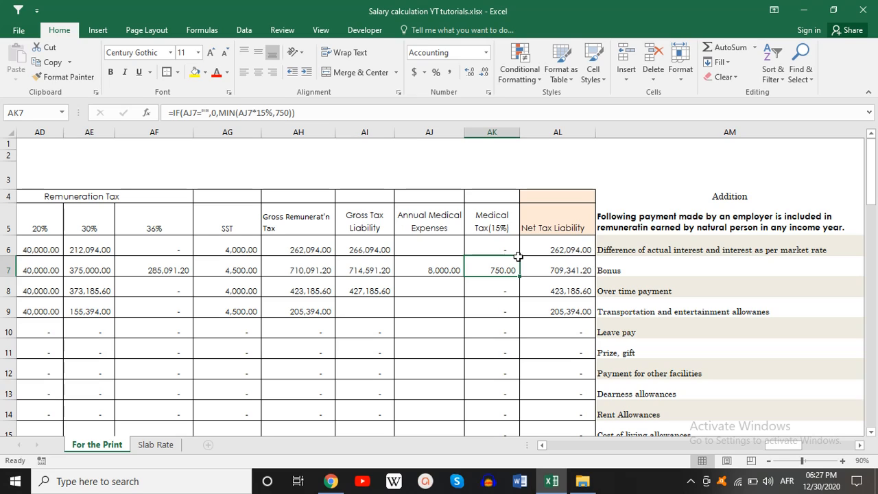
{"action": "key", "text": "Right"}
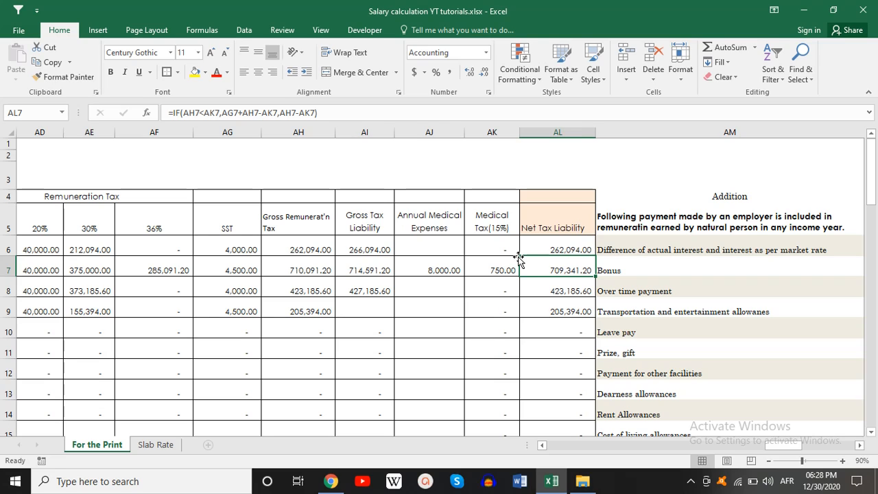
Read the Addition explanation and its listed items, starting with Bonus
{"action": "key", "text": "Right"}
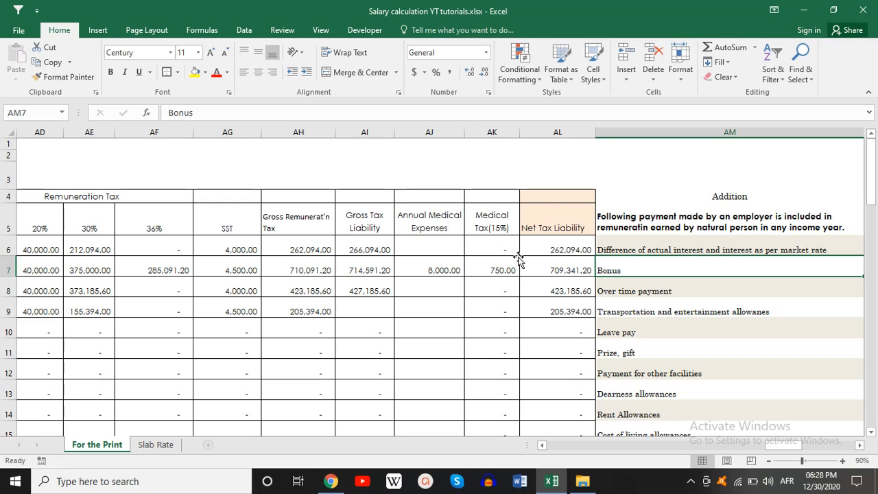
{"action": "key", "text": "Up"}
{"action": "key", "text": "Up"}
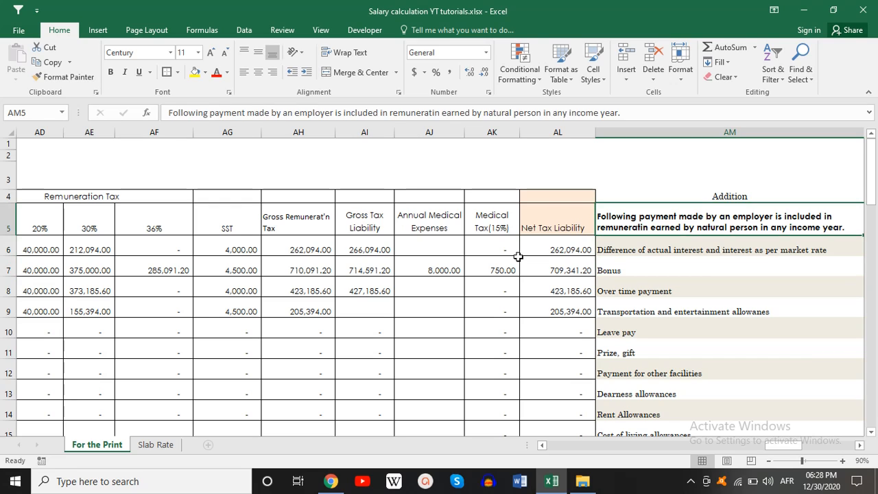
{"action": "key", "text": "Down"}
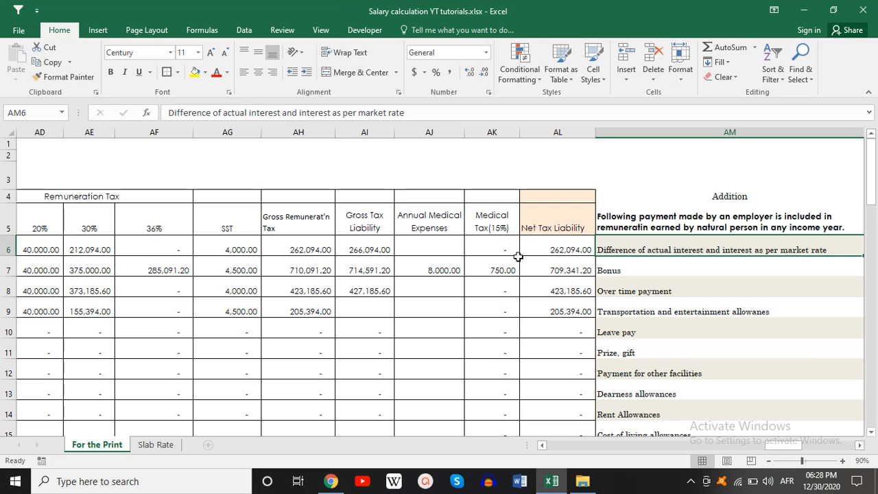
{"action": "key", "text": "Down"}
{"action": "key", "text": "Down"}
{"action": "key", "text": "Down"}
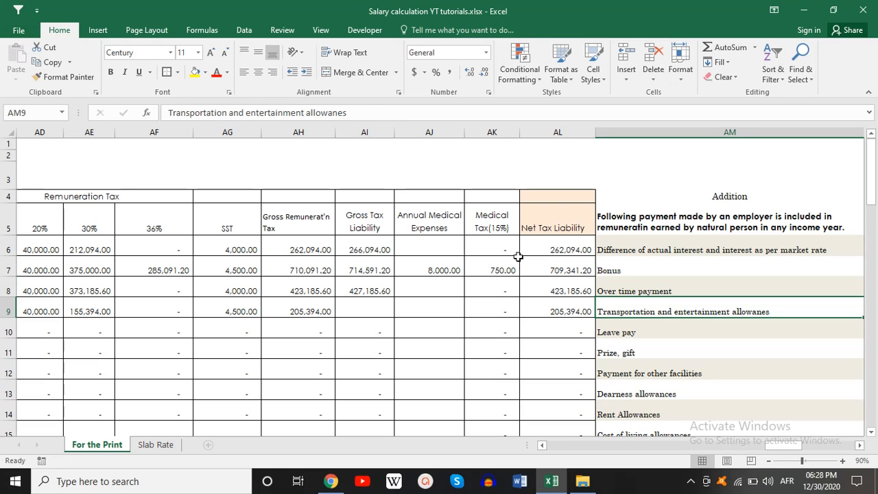
{"action": "key", "text": "Up"}
{"action": "key", "text": "Up"}
{"action": "key", "text": "Up"}
{"action": "key", "text": "Up"}
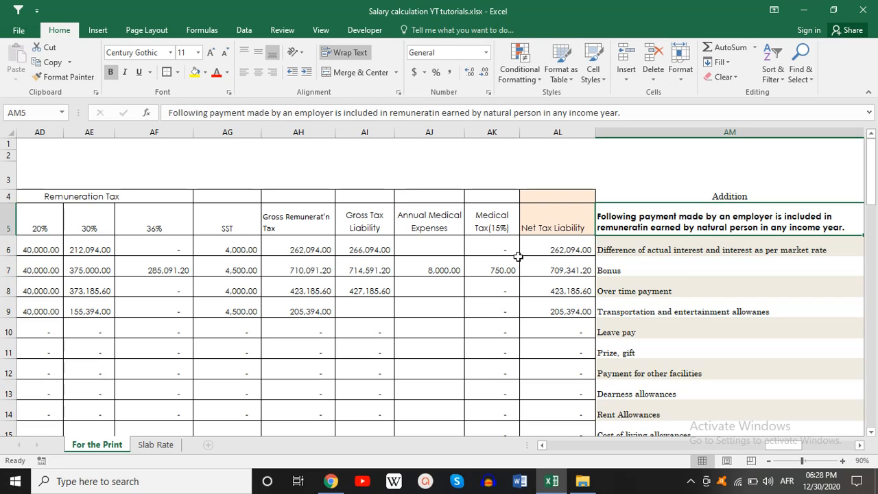
Read the Deduction notes: provident fund, annual medical expenses, and provident fund and gratuity
{"action": "key", "text": "Right"}
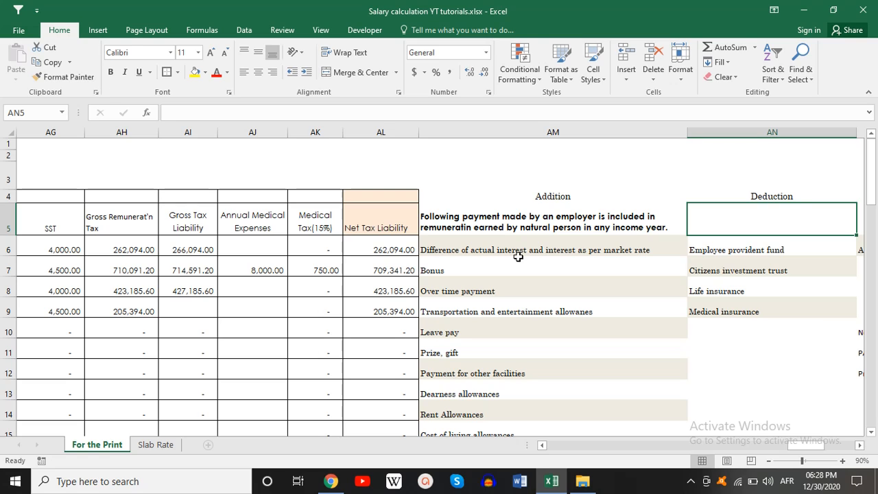
{"action": "key", "text": "Down"}
{"action": "key", "text": "Down"}
{"action": "key", "text": "Down"}
{"action": "key", "text": "Down"}
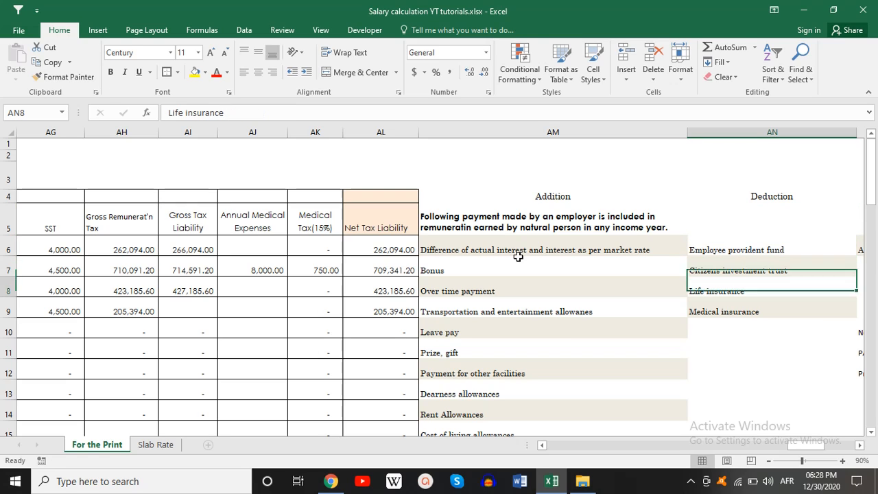
{"action": "key", "text": "Right"}
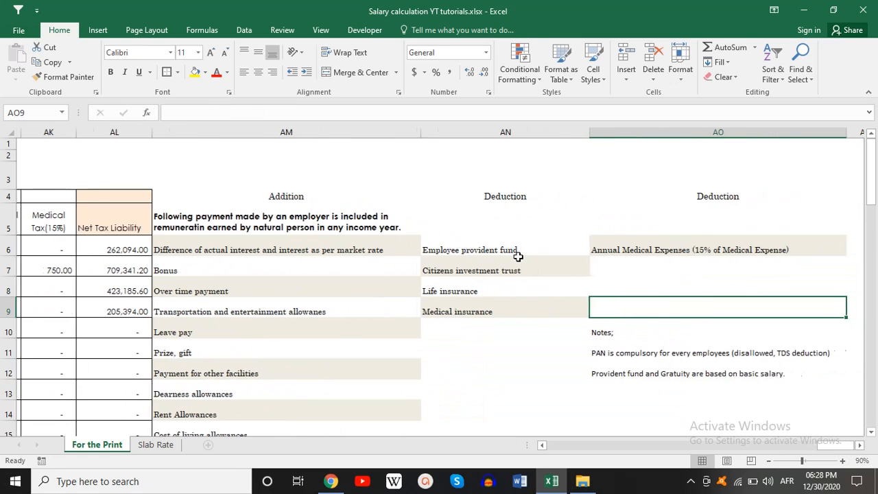
{"action": "key", "text": "Up"}
{"action": "key", "text": "Up"}
{"action": "key", "text": "Up"}
{"action": "key", "text": "Up"}
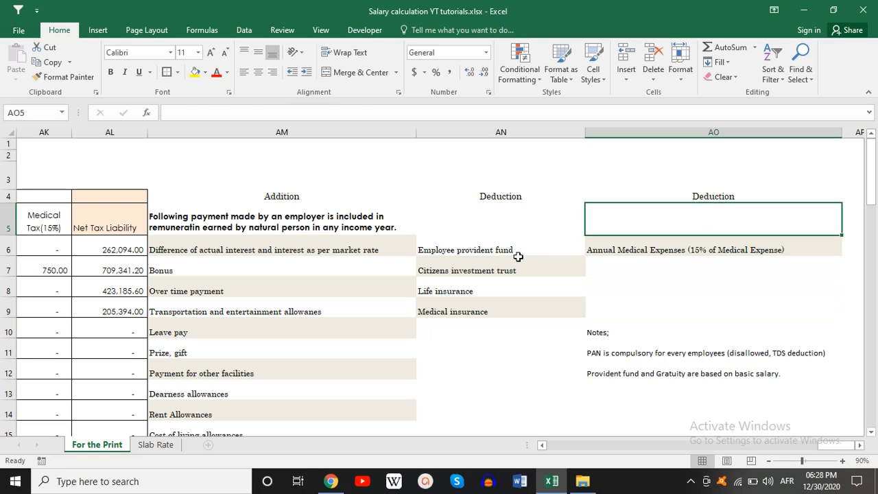
{"action": "key", "text": "Down"}
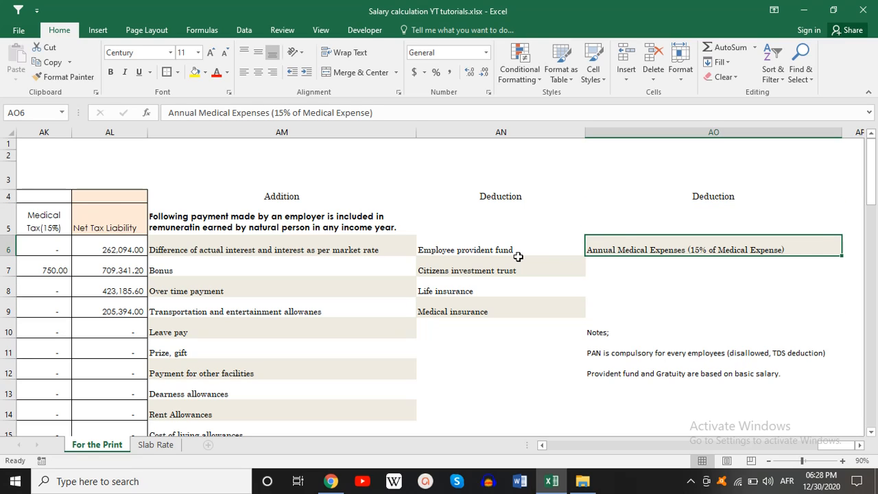
{"action": "key", "text": "Down"}
{"action": "key", "text": "Down"}
{"action": "key", "text": "Down"}
{"action": "key", "text": "Down"}
{"action": "key", "text": "Down"}
{"action": "key", "text": "Down"}
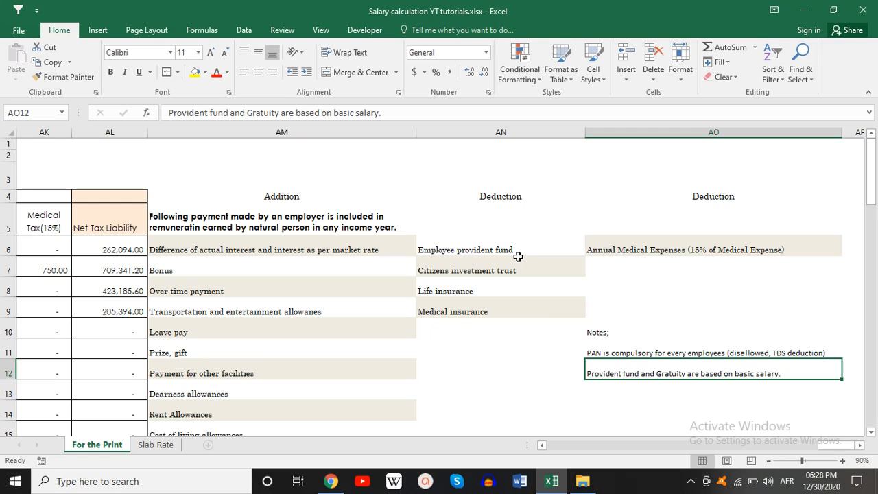
Return left past the tax and medical columns to the employee name column
{"action": "key", "text": "Left"}
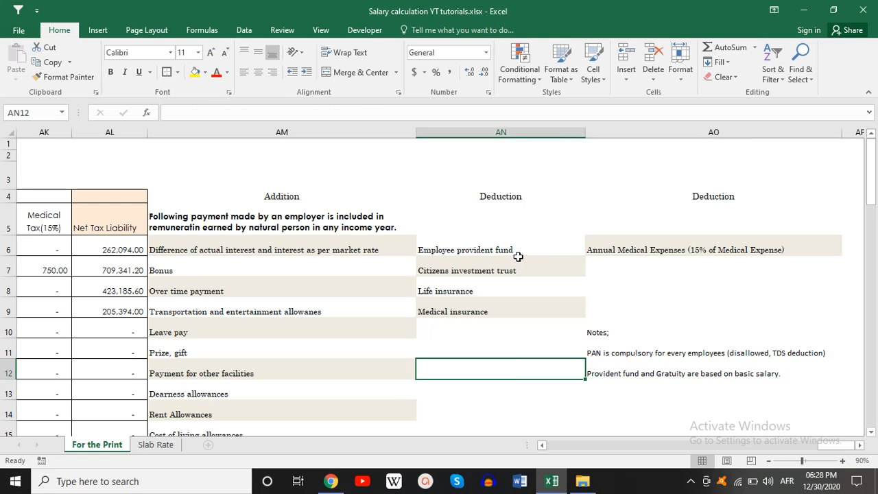
{"action": "key", "text": "Left"}
{"action": "key", "text": "Left"}
{"action": "key", "text": "Left"}
{"action": "key", "text": "Left"}
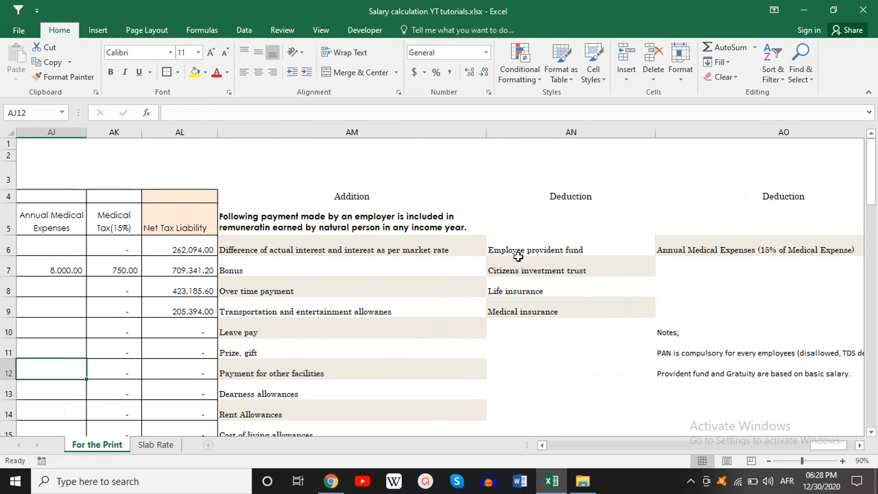
{"action": "key", "text": "Left"}
{"action": "key", "text": "Left"}
{"action": "key", "text": "Left"}
{"action": "key", "text": "Left"}
{"action": "key", "text": "Left"}
{"action": "key", "text": "Left"}
{"action": "key", "text": "Left"}
{"action": "key", "text": "Left"}
{"action": "key", "text": "Left"}
{"action": "key", "text": "Left"}
{"action": "key", "text": "Left"}
{"action": "key", "text": "Left"}
{"action": "key", "text": "Left"}
{"action": "key", "text": "Left"}
{"action": "key", "text": "Left"}
{"action": "key", "text": "Left"}
{"action": "key", "text": "Left"}
{"action": "key", "text": "Left"}
{"action": "key", "text": "Left"}
{"action": "key", "text": "Left"}
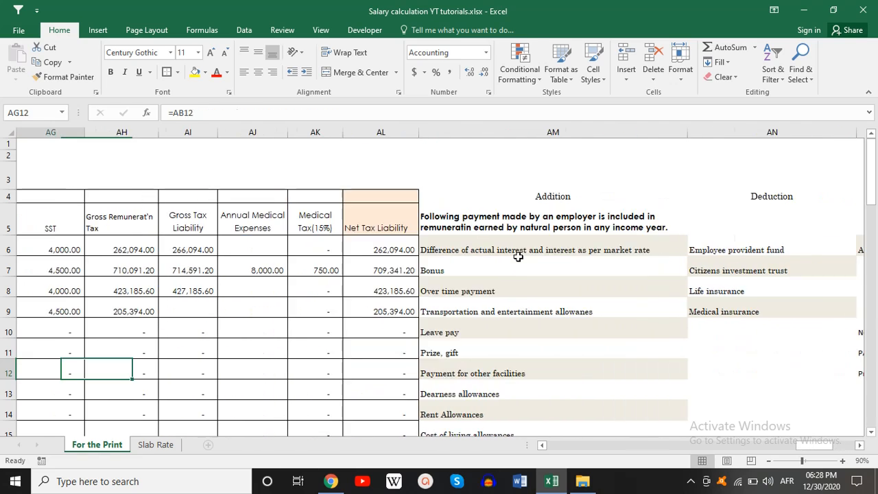
{"action": "key", "text": "Left"}
{"action": "key", "text": "Left"}
{"action": "key", "text": "Left"}
{"action": "key", "text": "Left"}
{"action": "key", "text": "Left"}
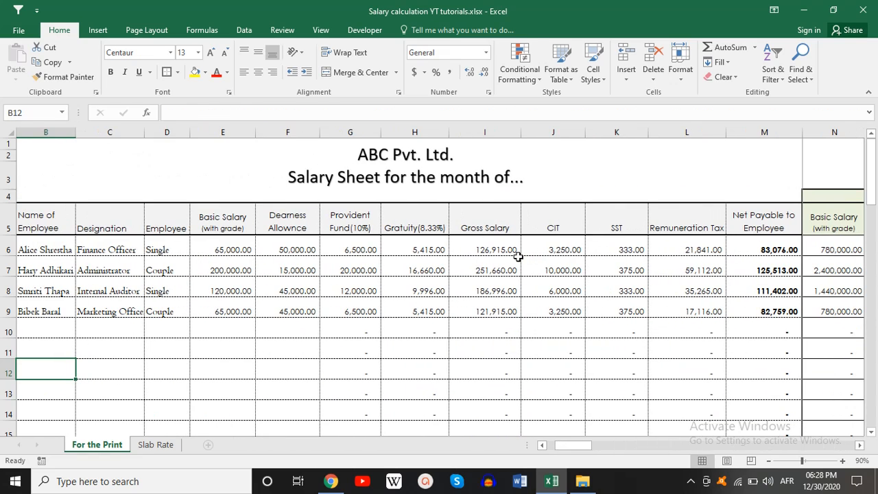
{"action": "key", "text": "Up"}
{"action": "key", "text": "Left"}
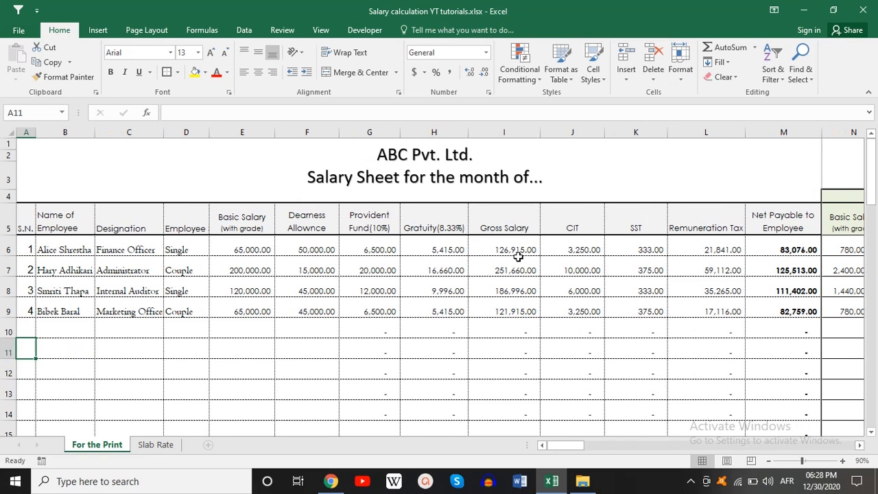
{"action": "key", "text": "Up"}
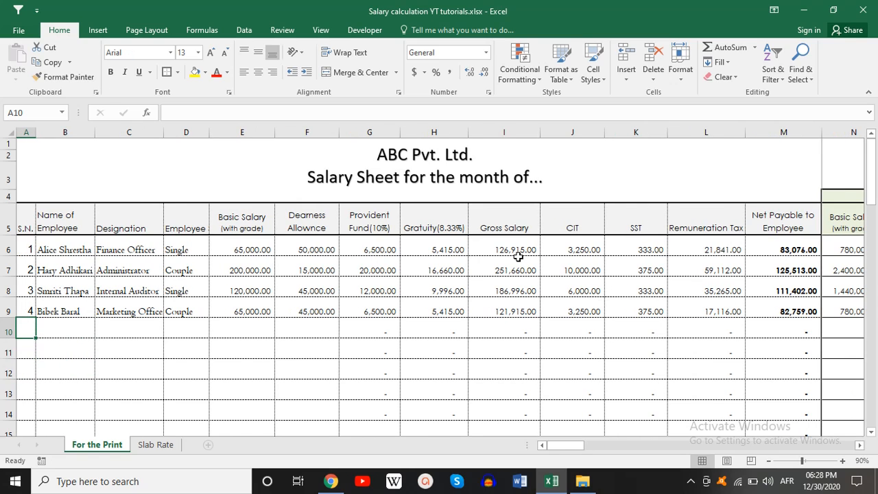